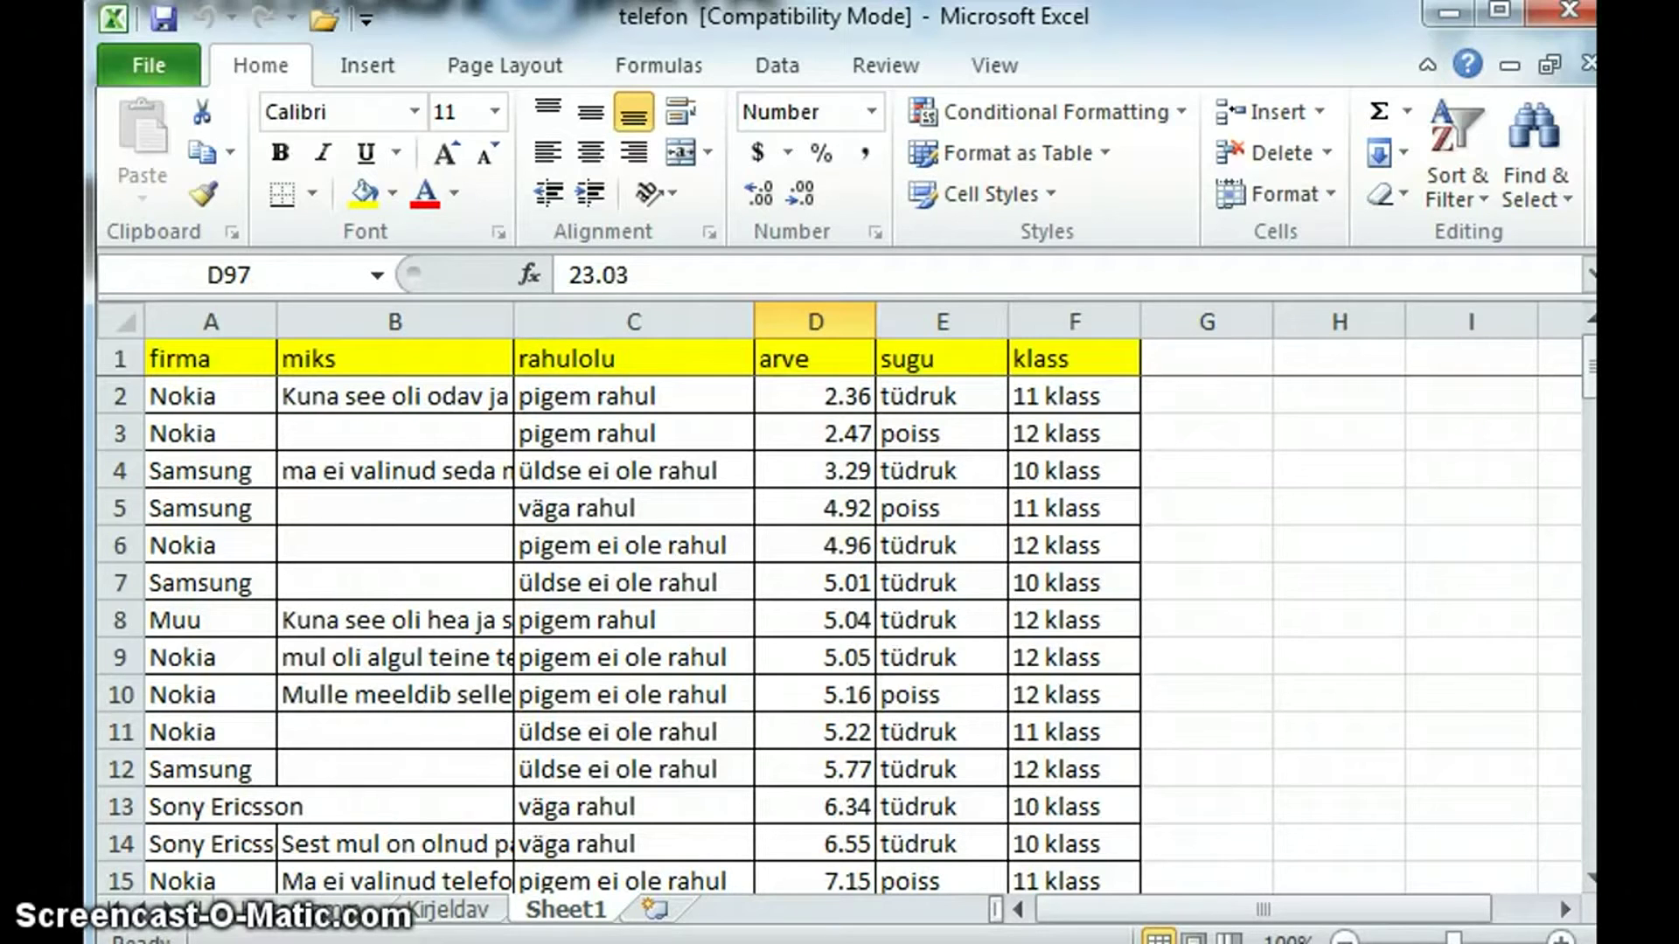
Insert a PivotTable from Sheet1!$A$1:$F$103 on a new worksheet.
click(367, 66)
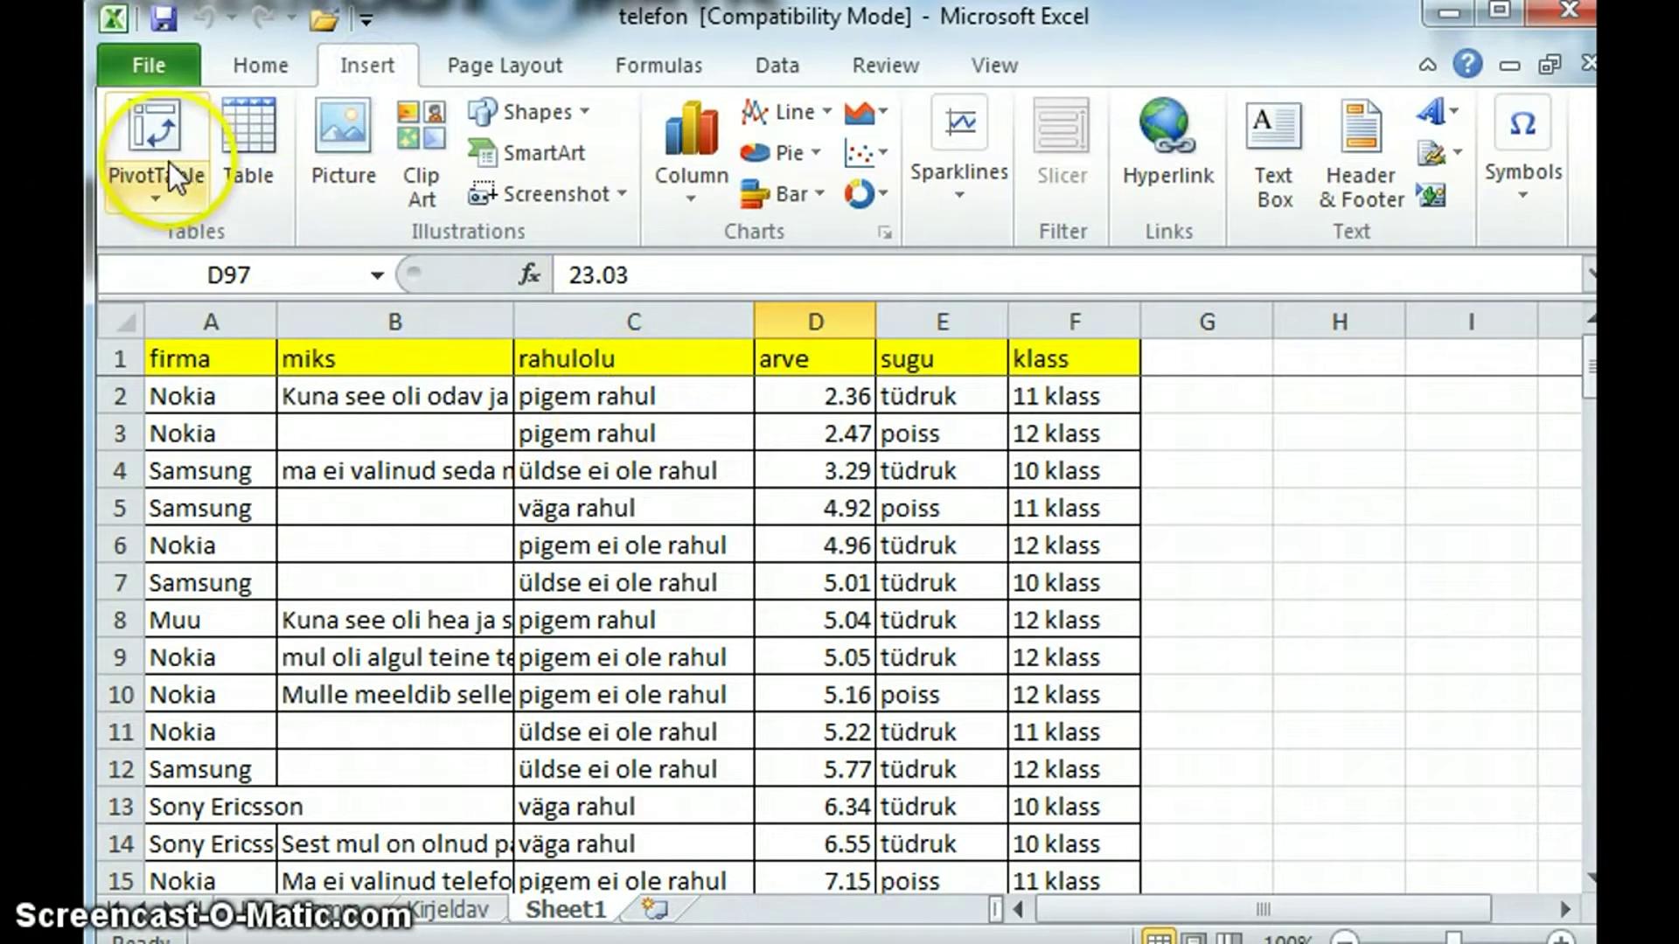
click(158, 140)
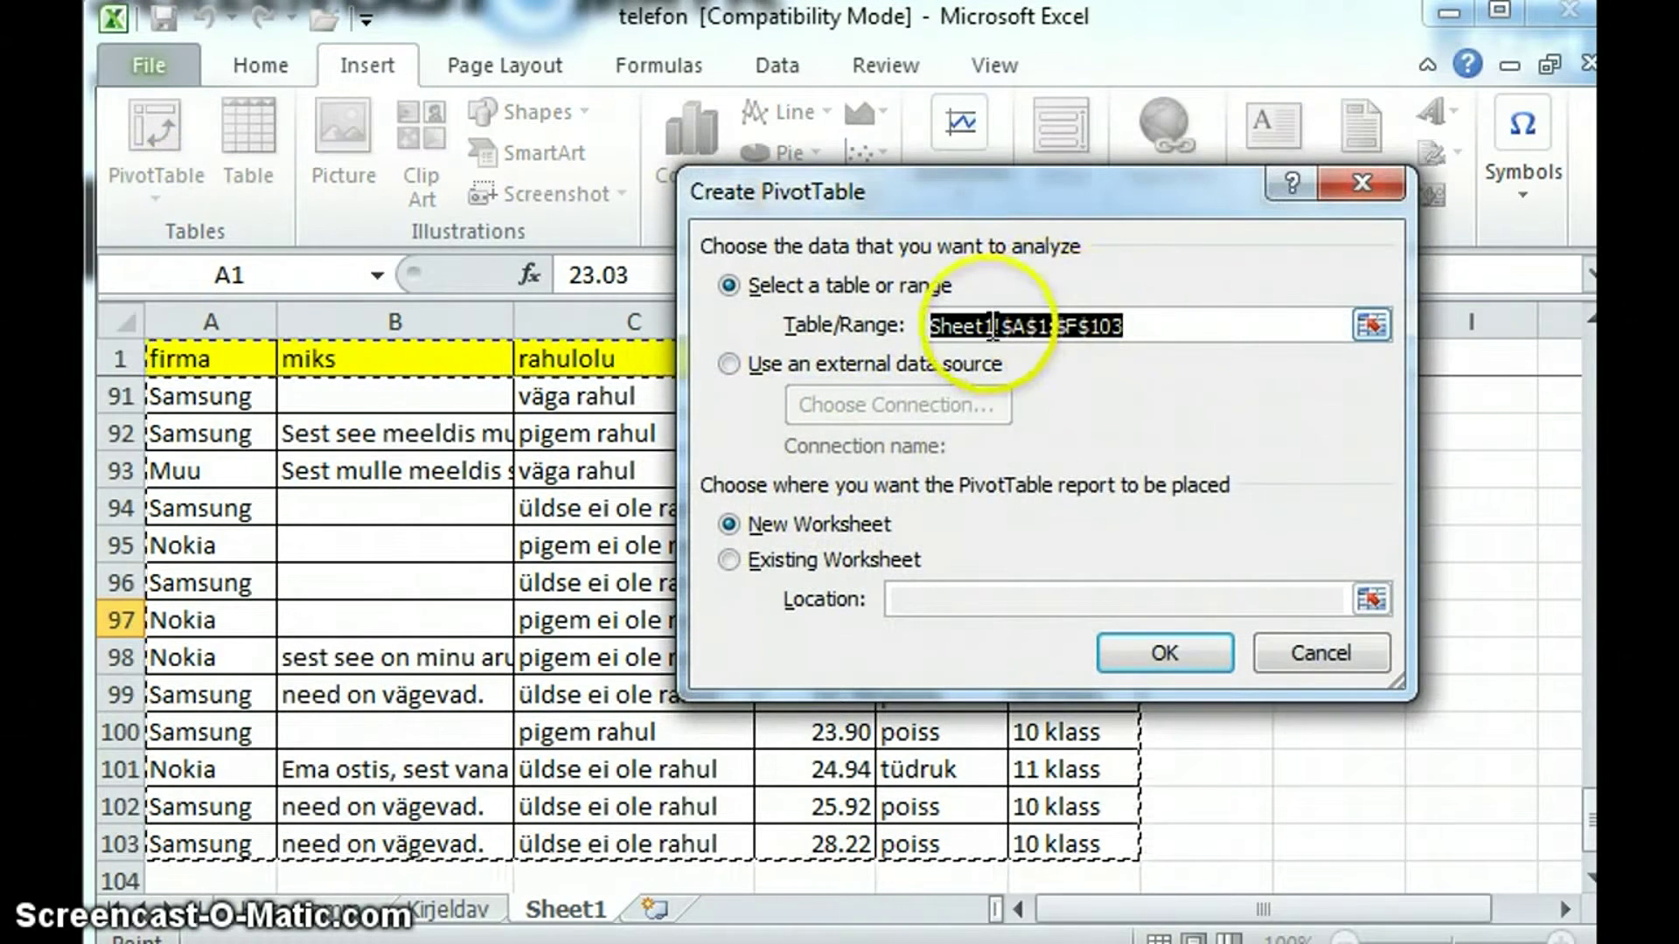
click(1189, 651)
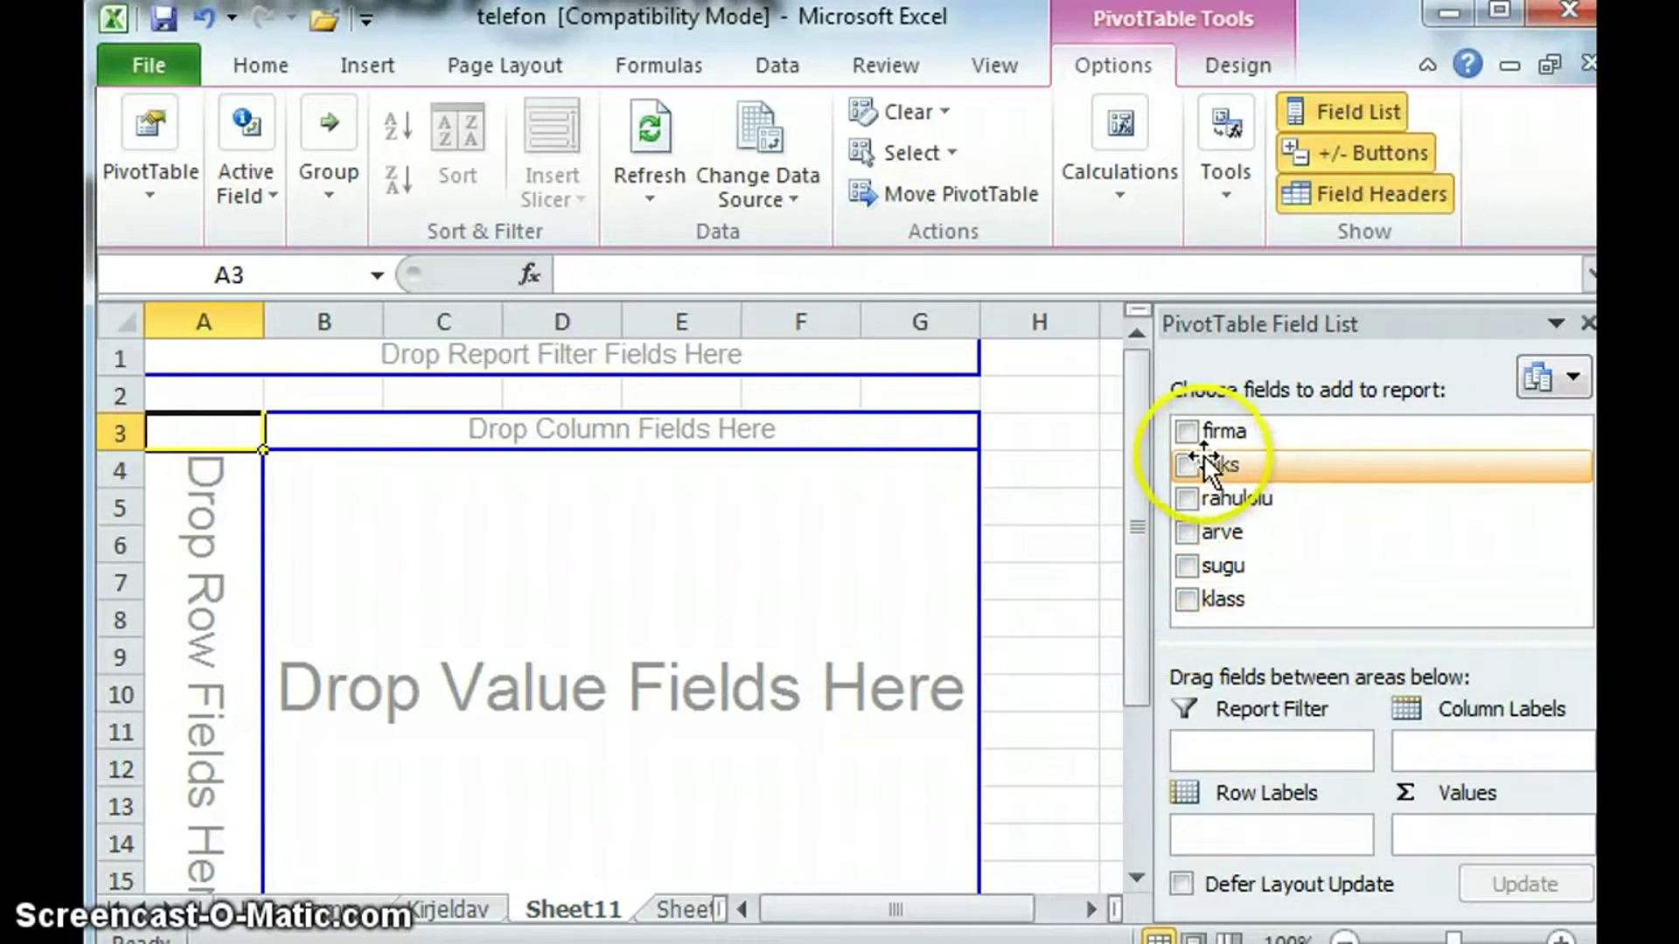
Lay out firma as rows, sugu as columns and Count of sugu as values, then select B4:C8.
click(1188, 432)
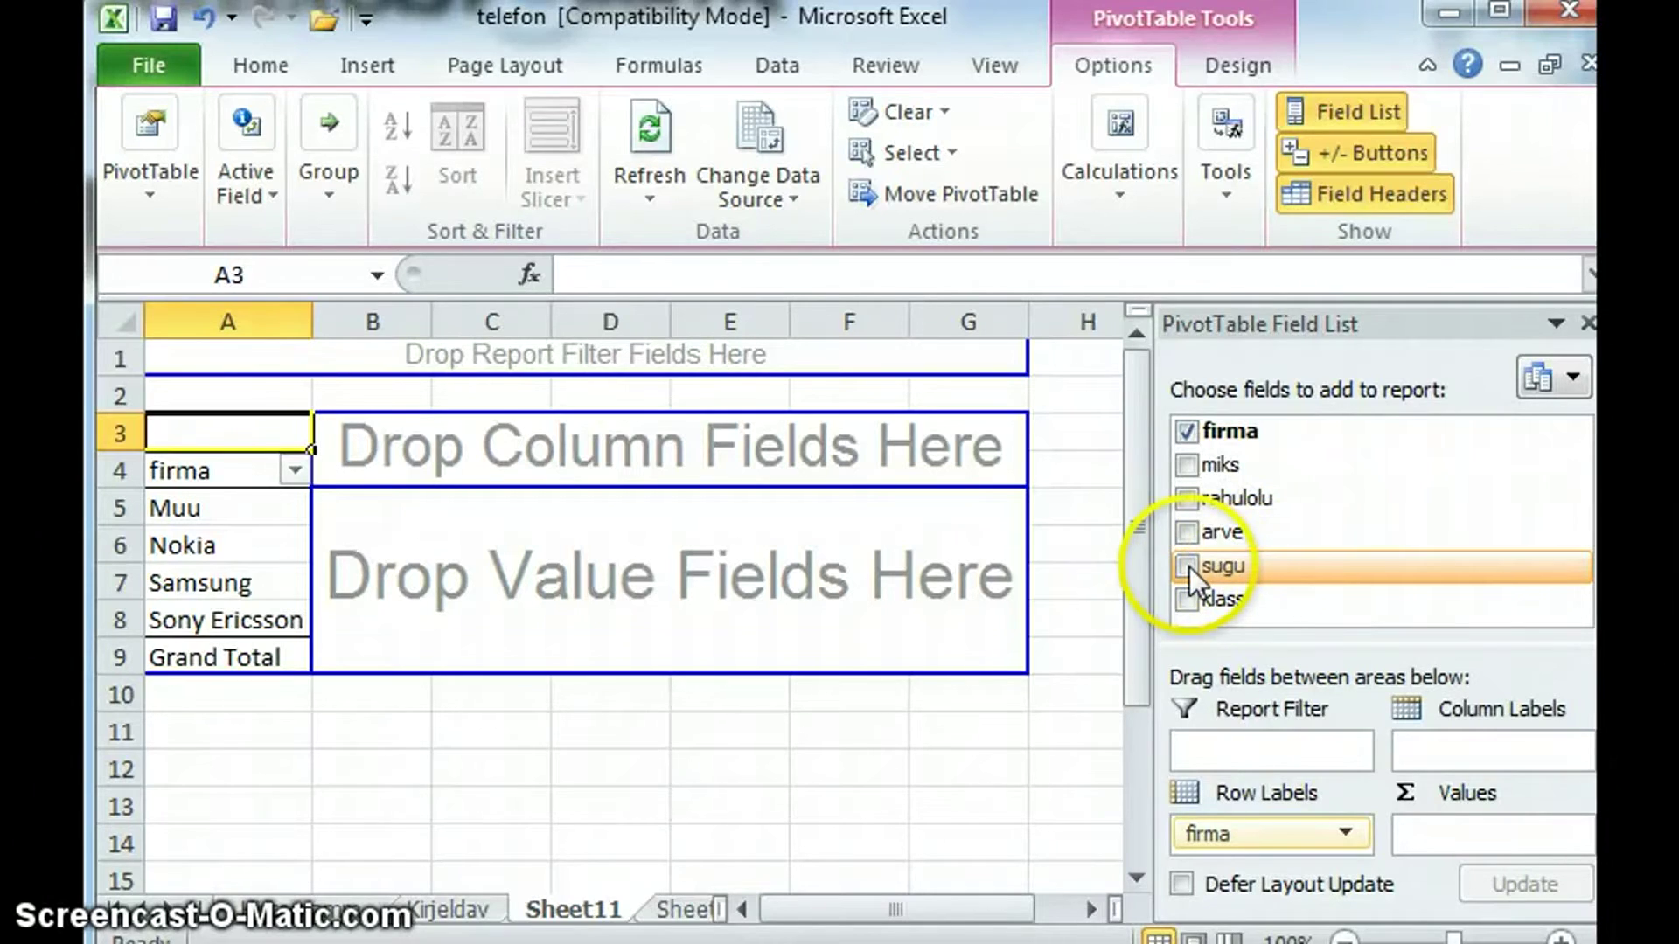
drag(1225, 563, 785, 450)
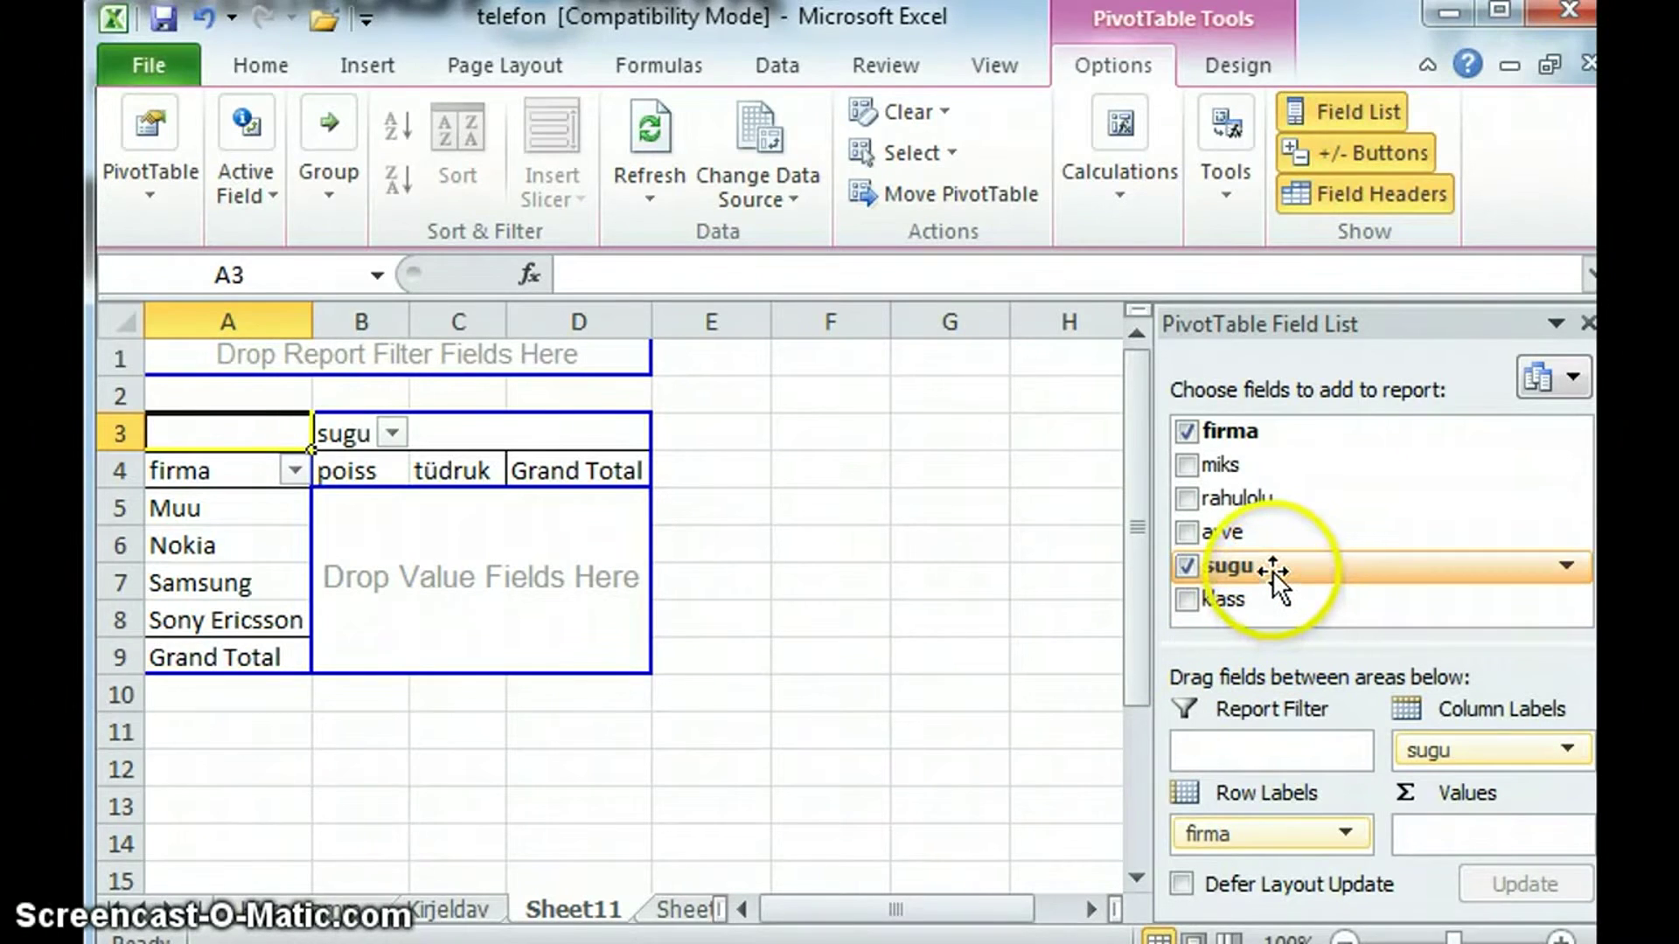
drag(1271, 568, 451, 568)
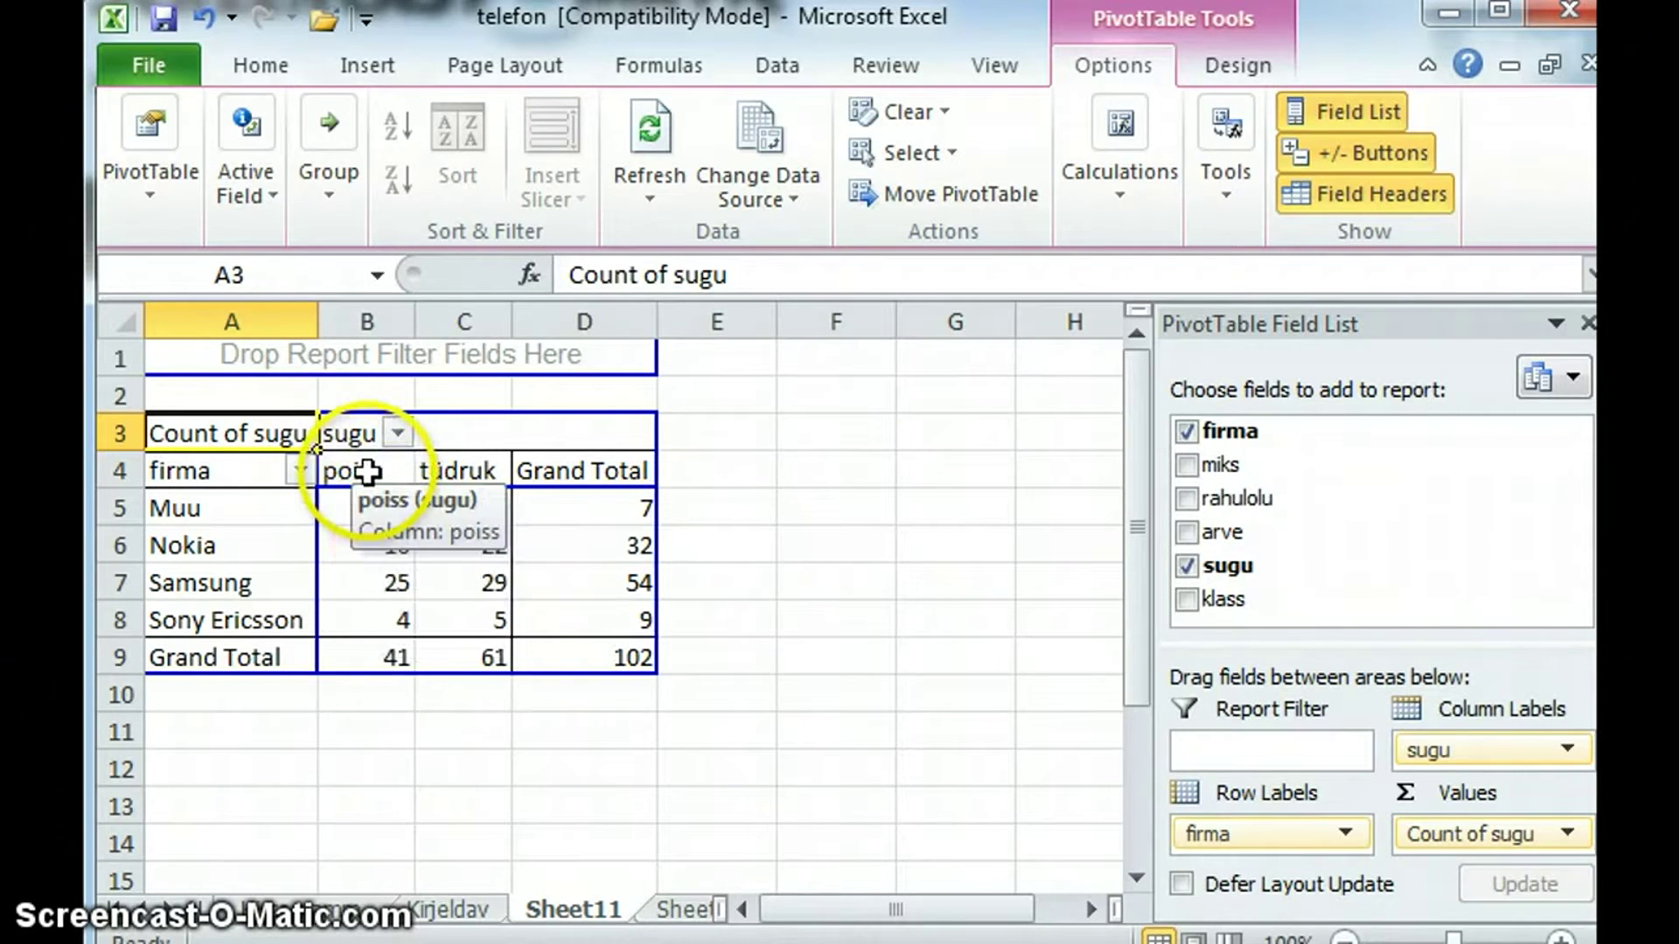
drag(367, 473, 479, 626)
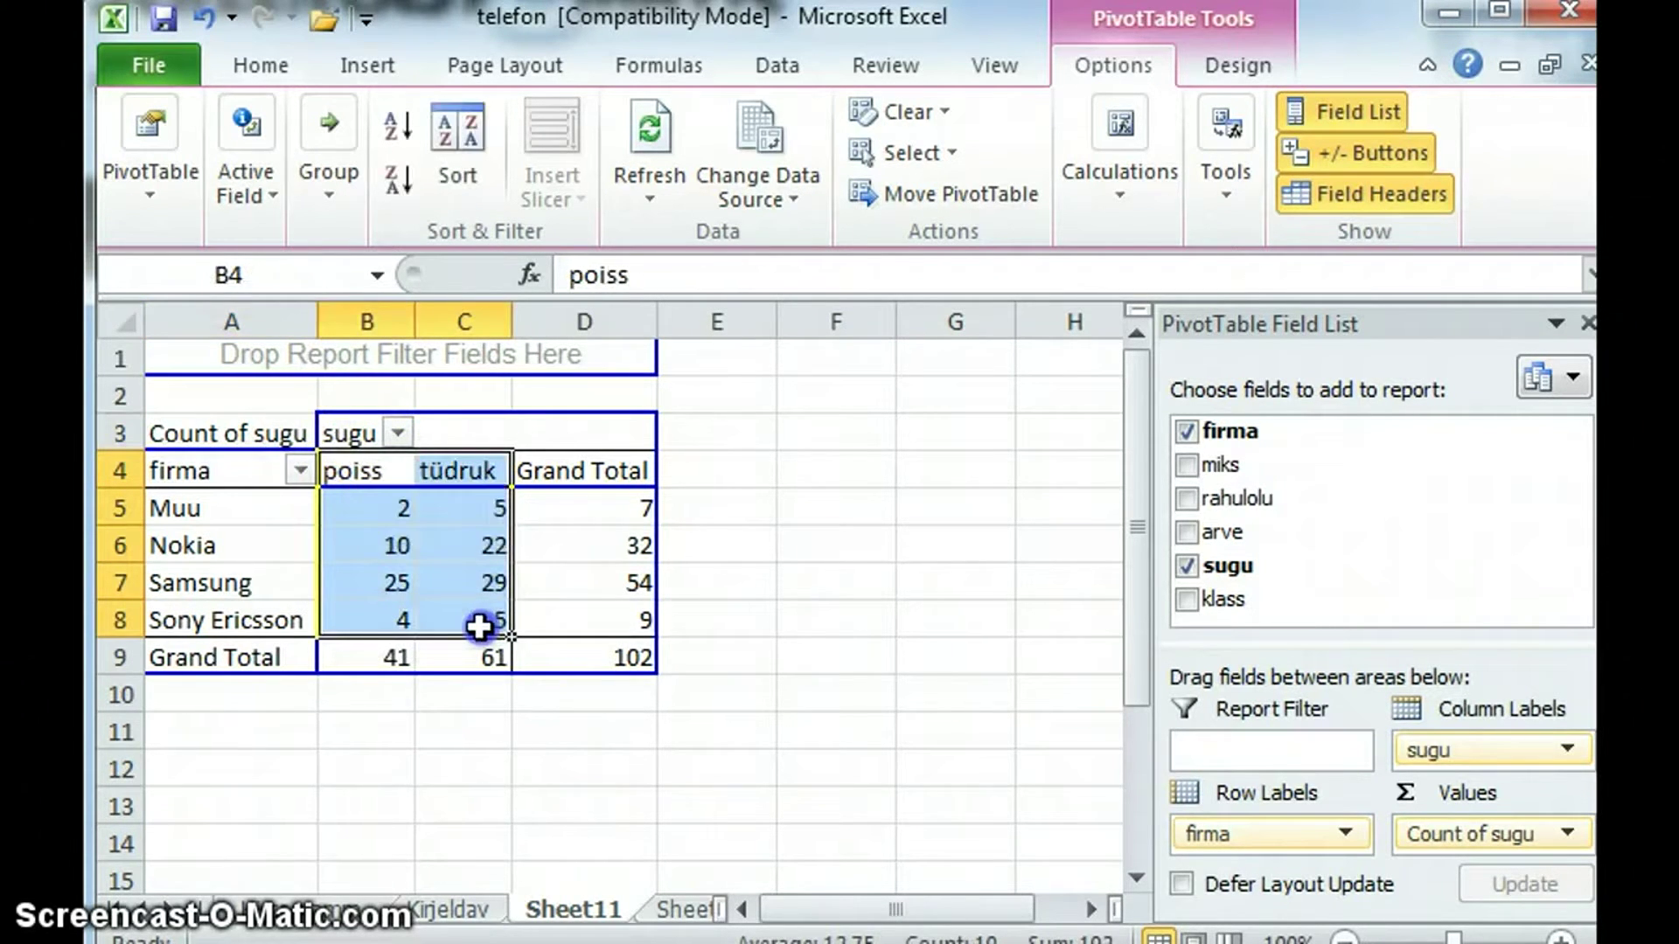
click(368, 67)
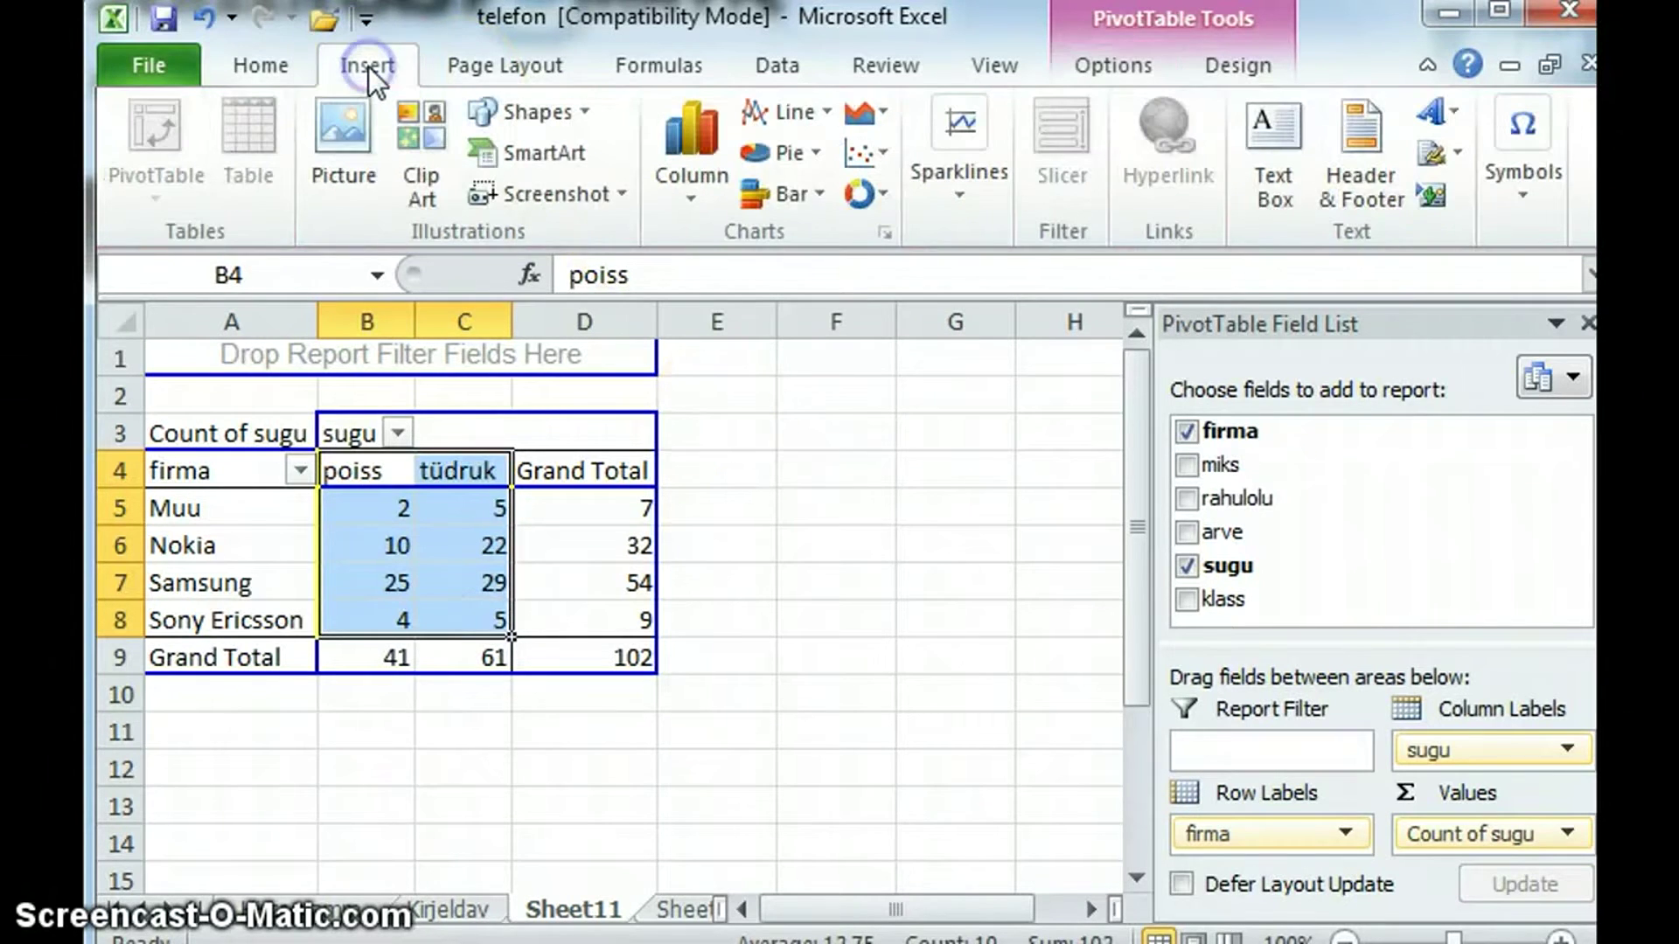
click(680, 187)
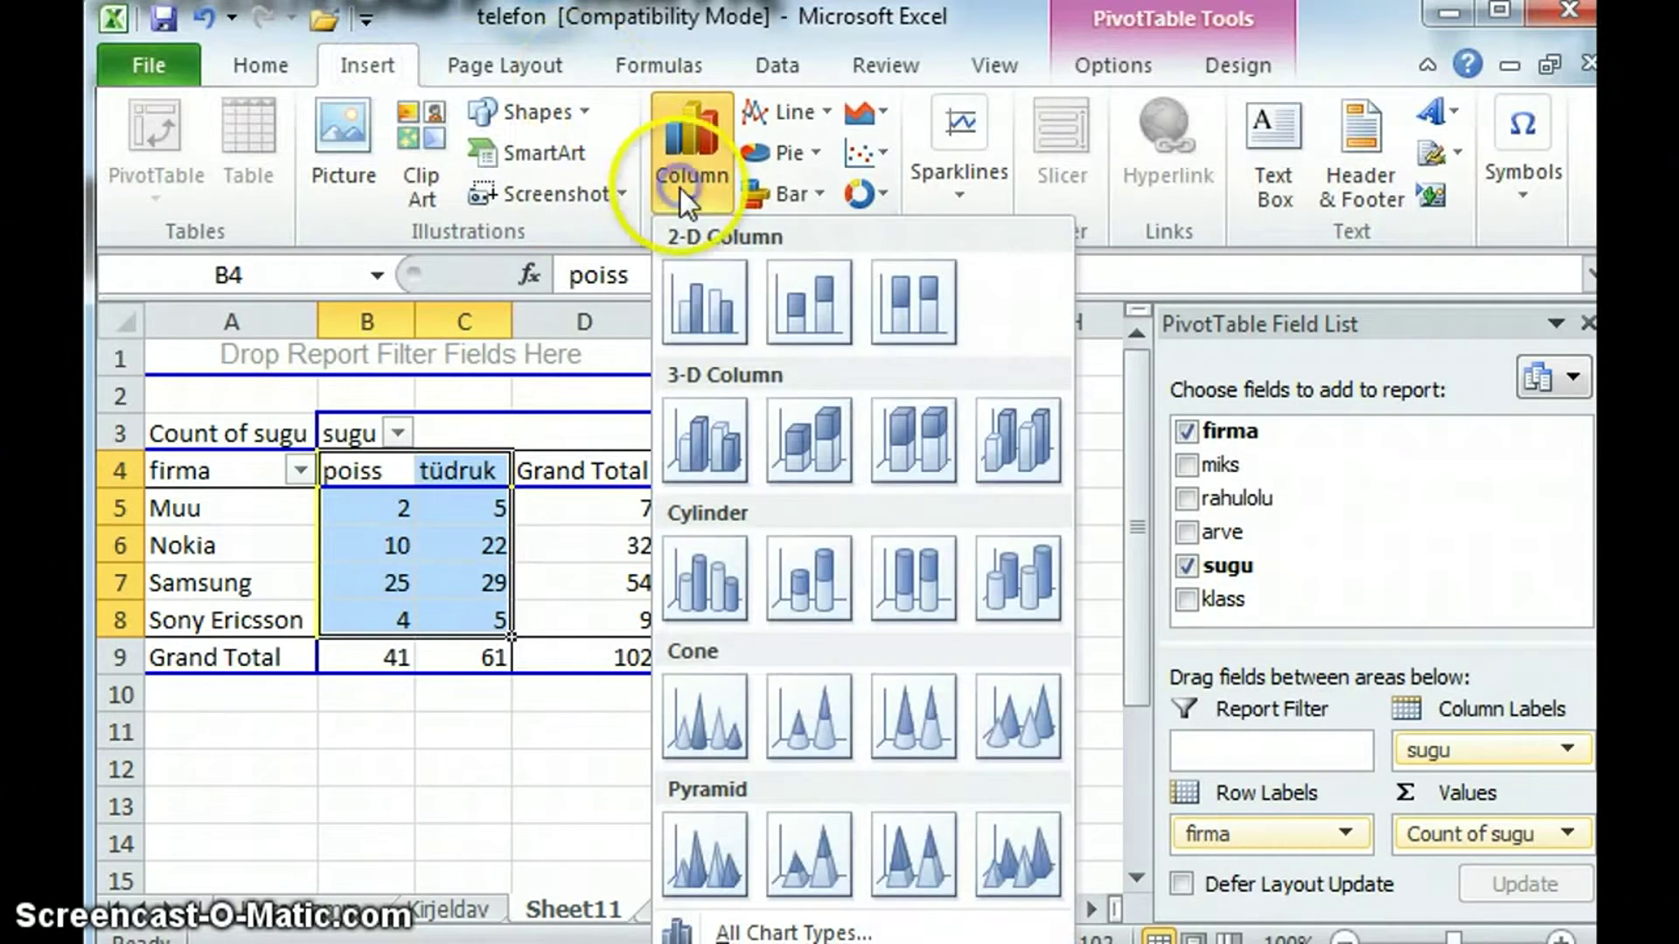
click(700, 302)
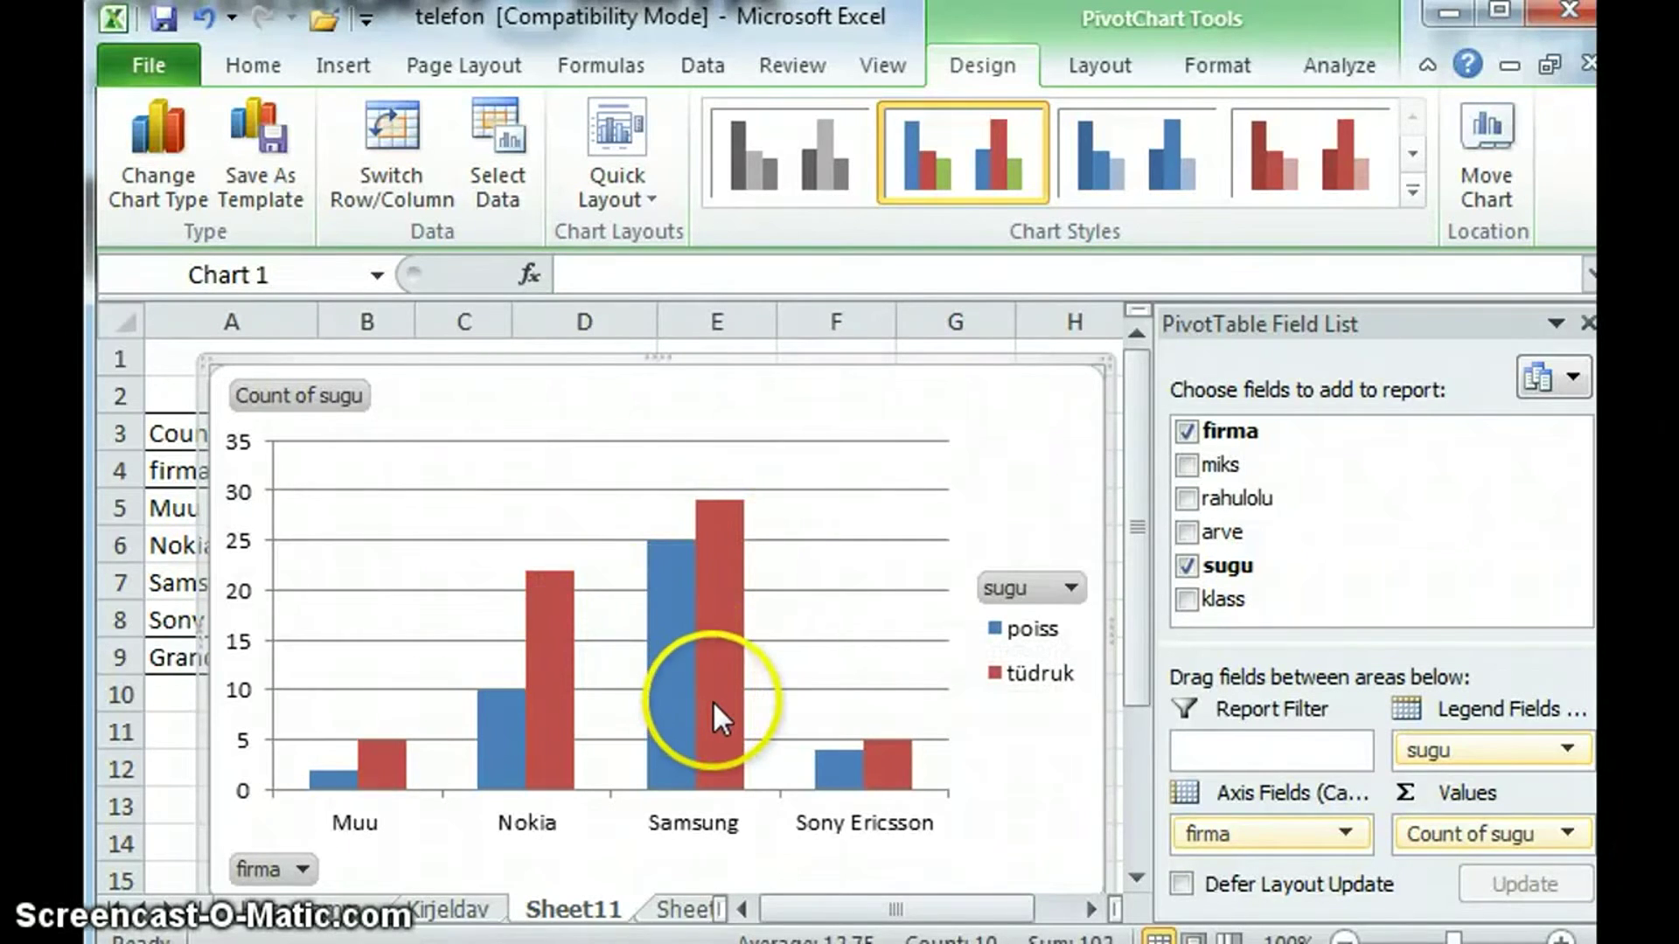
mouse_move(719, 643)
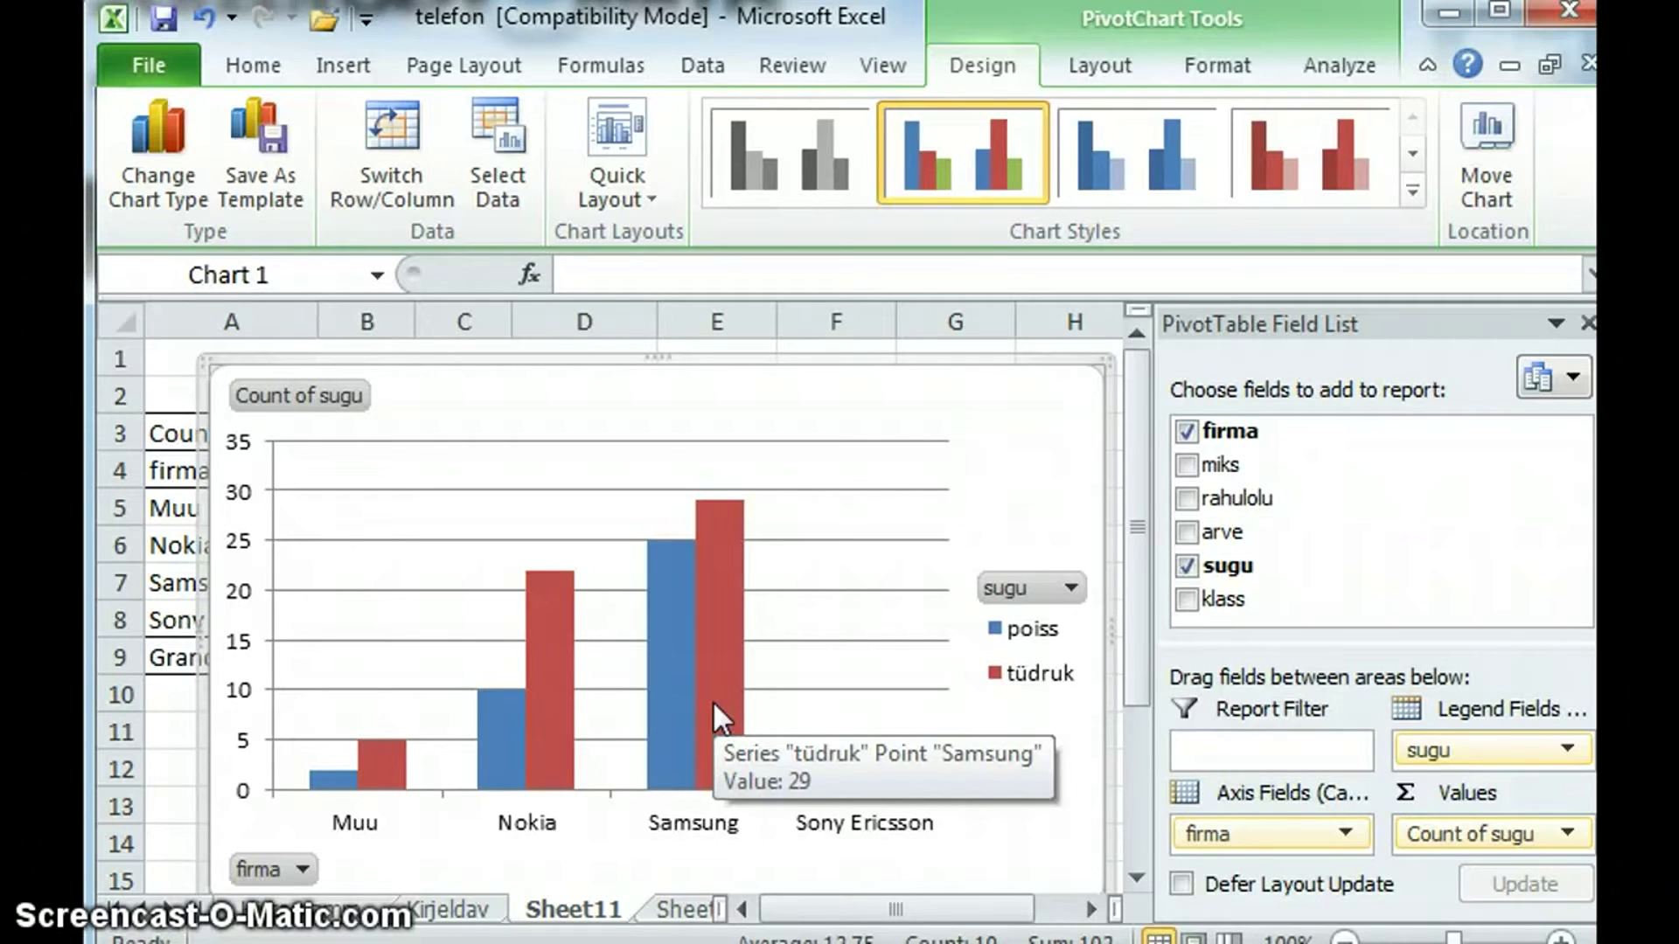
click(711, 678)
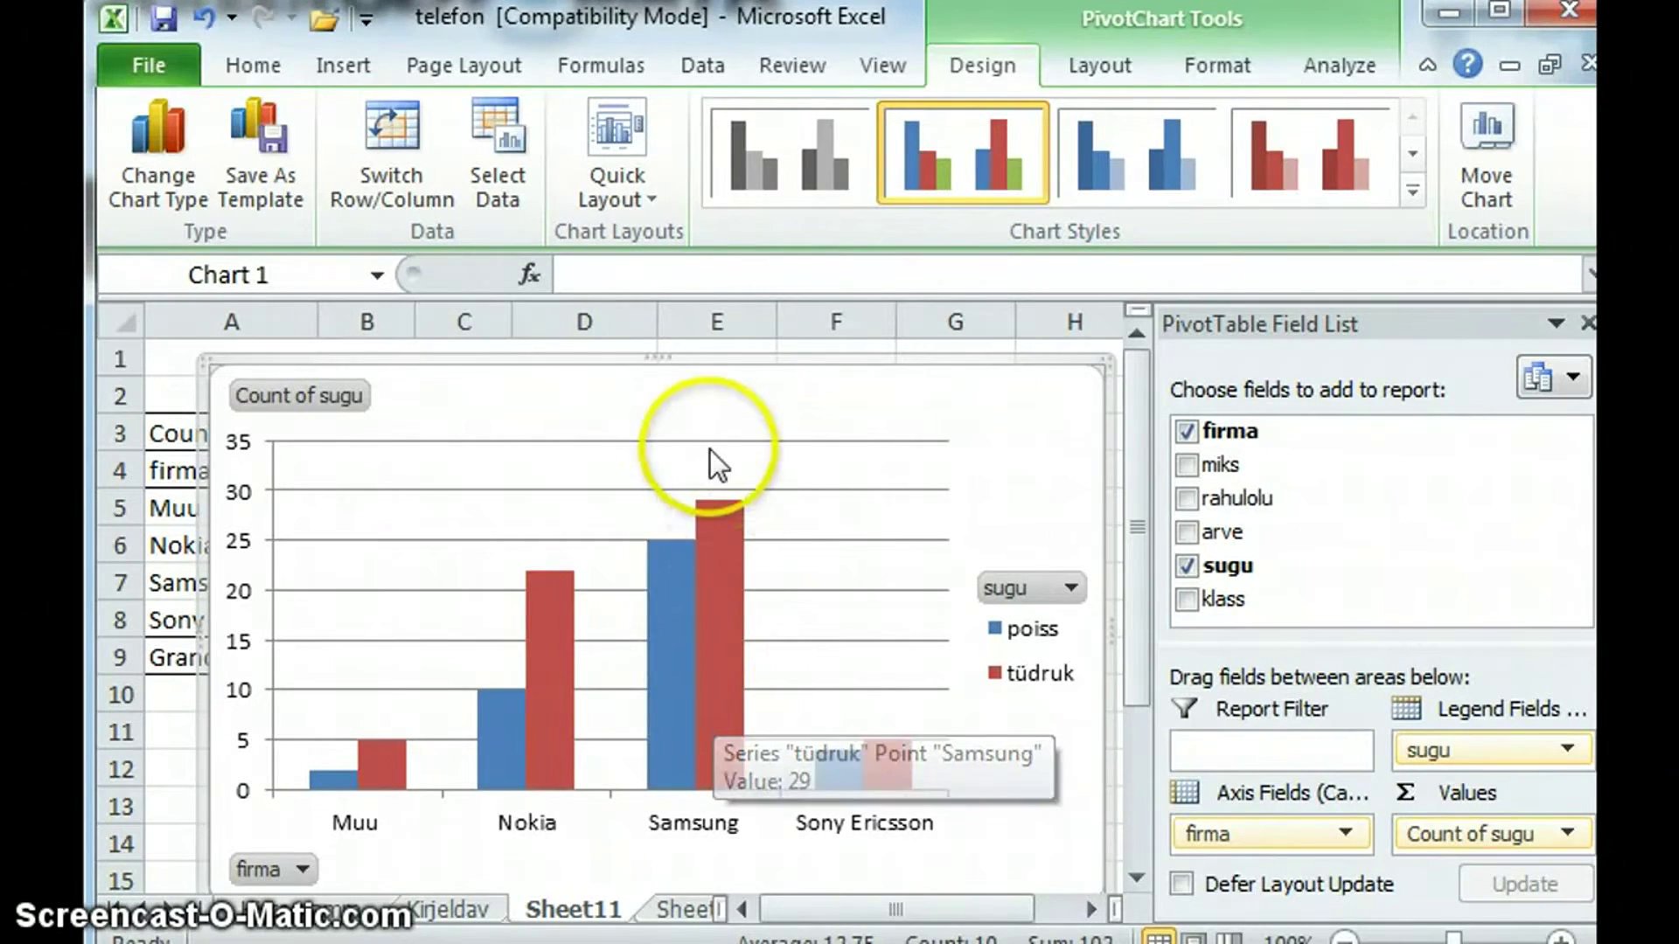
click(730, 356)
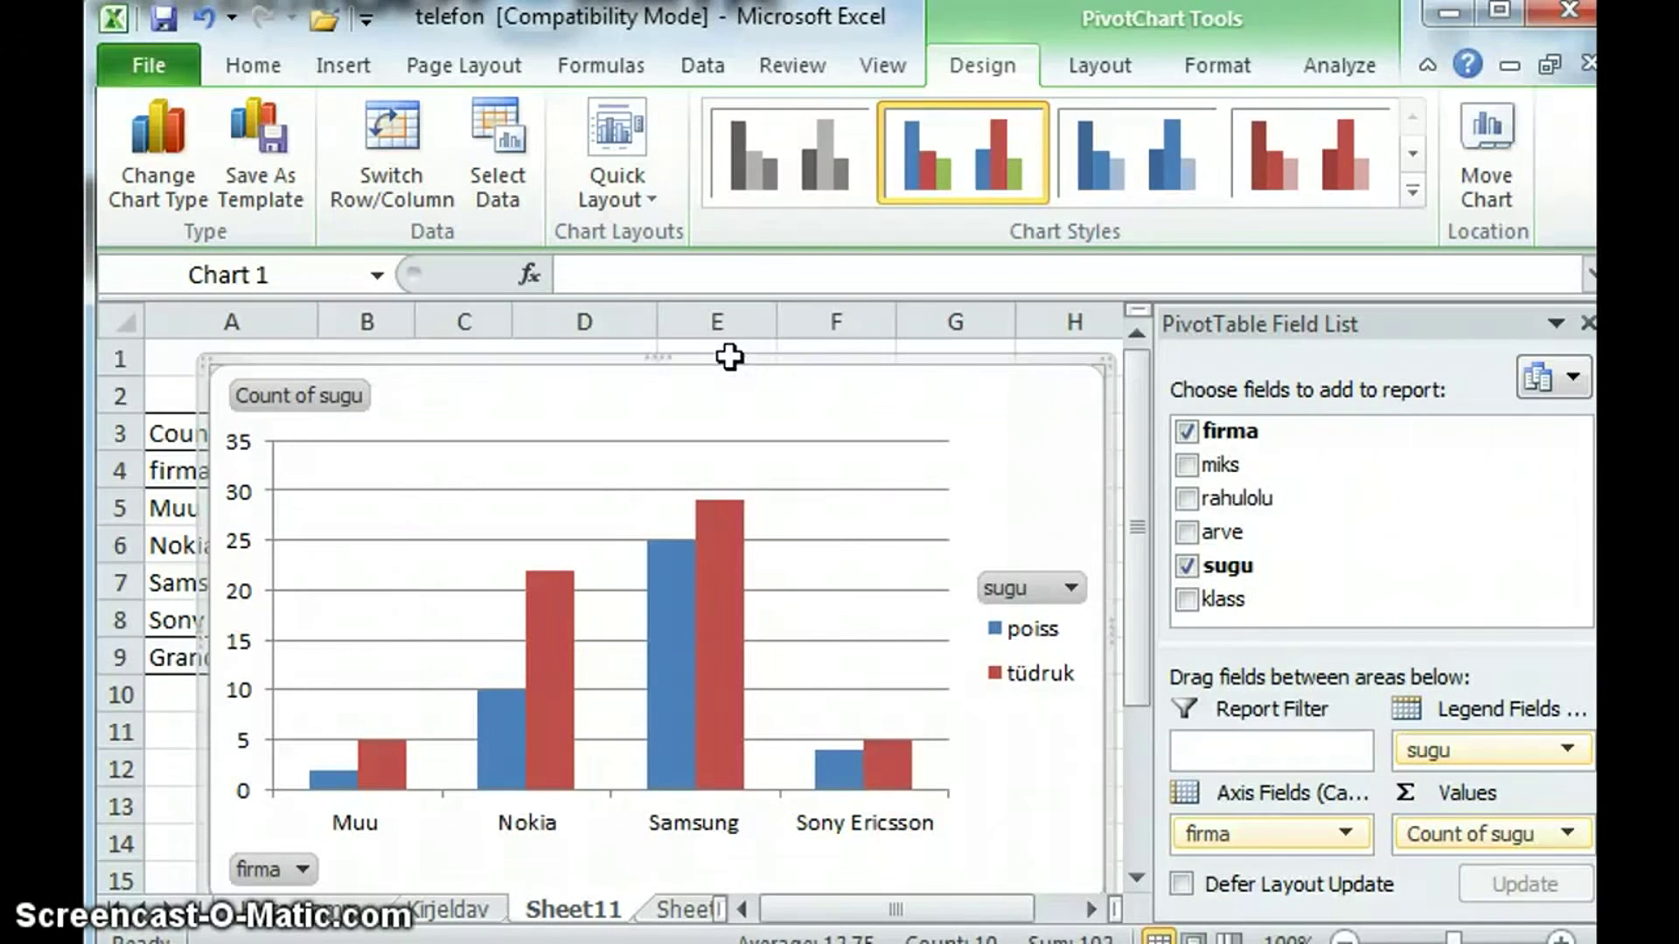
key(Delete)
Set Count of sugu to show values as % of Column Total.
click(478, 539)
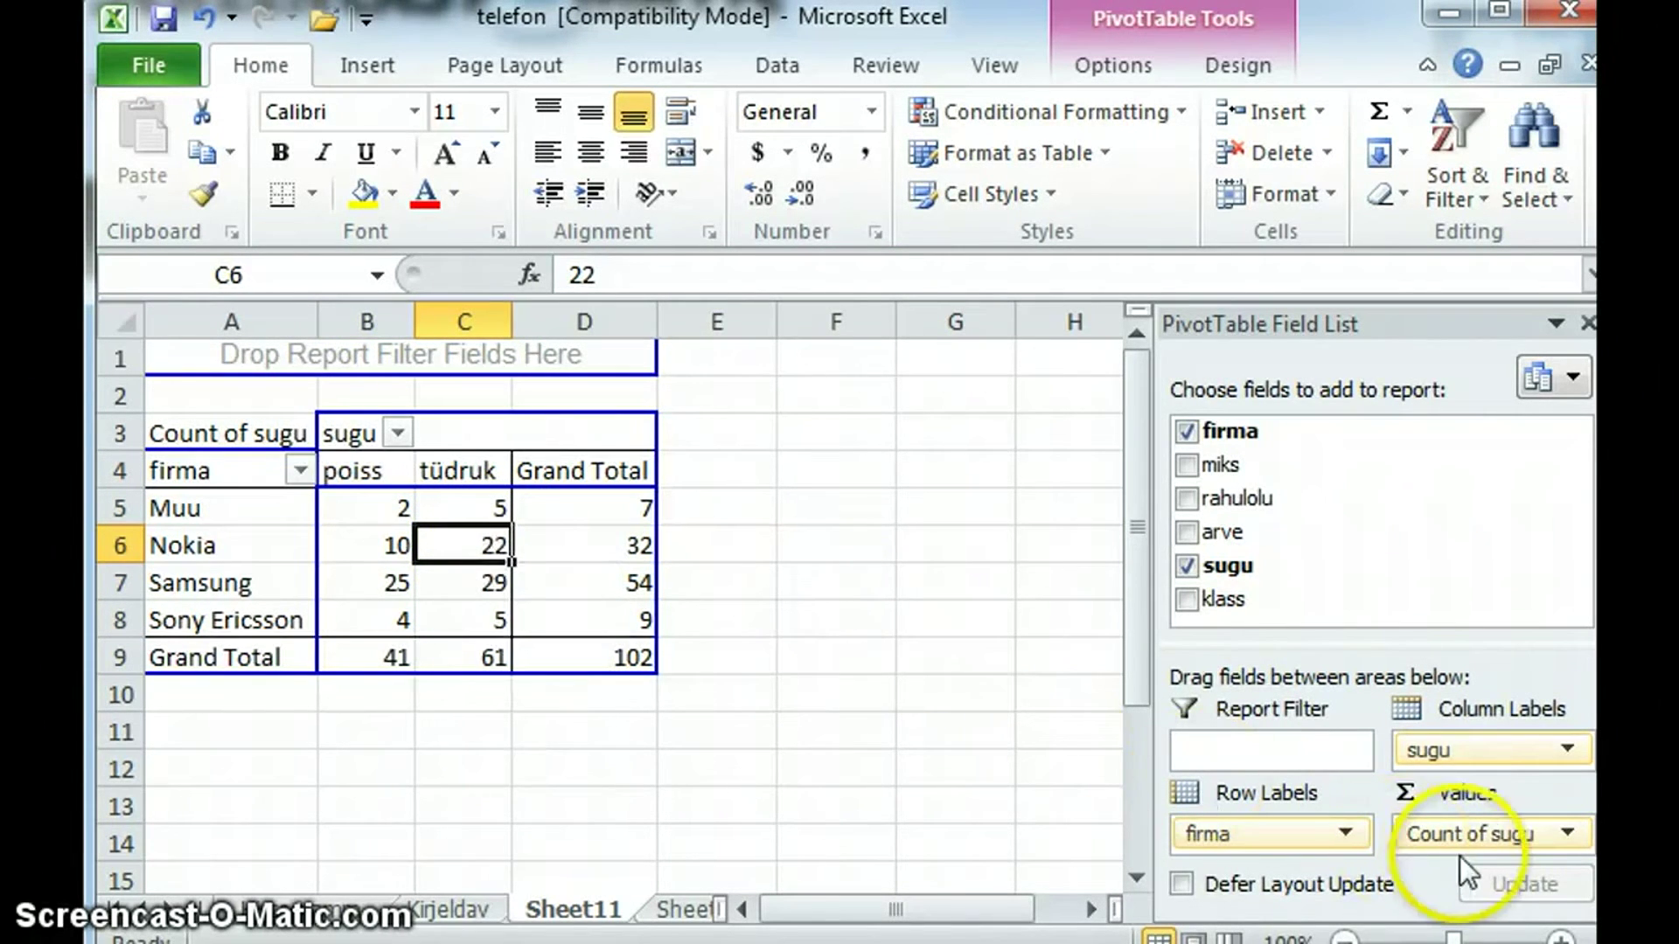
click(1569, 832)
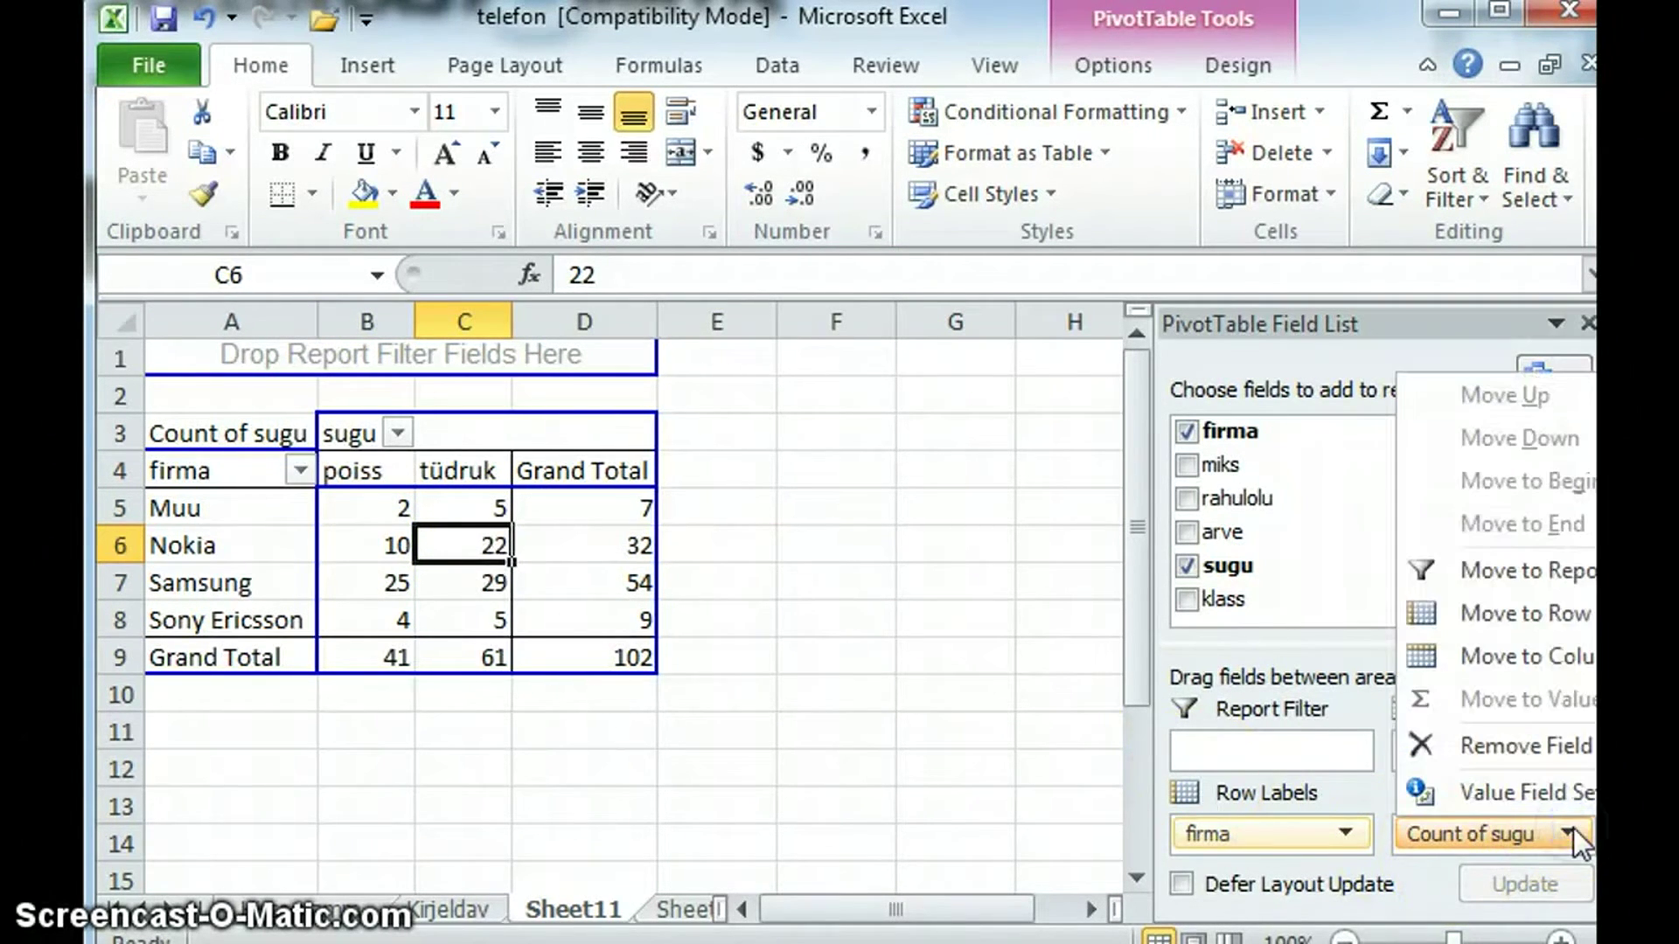
click(1544, 790)
click(1023, 314)
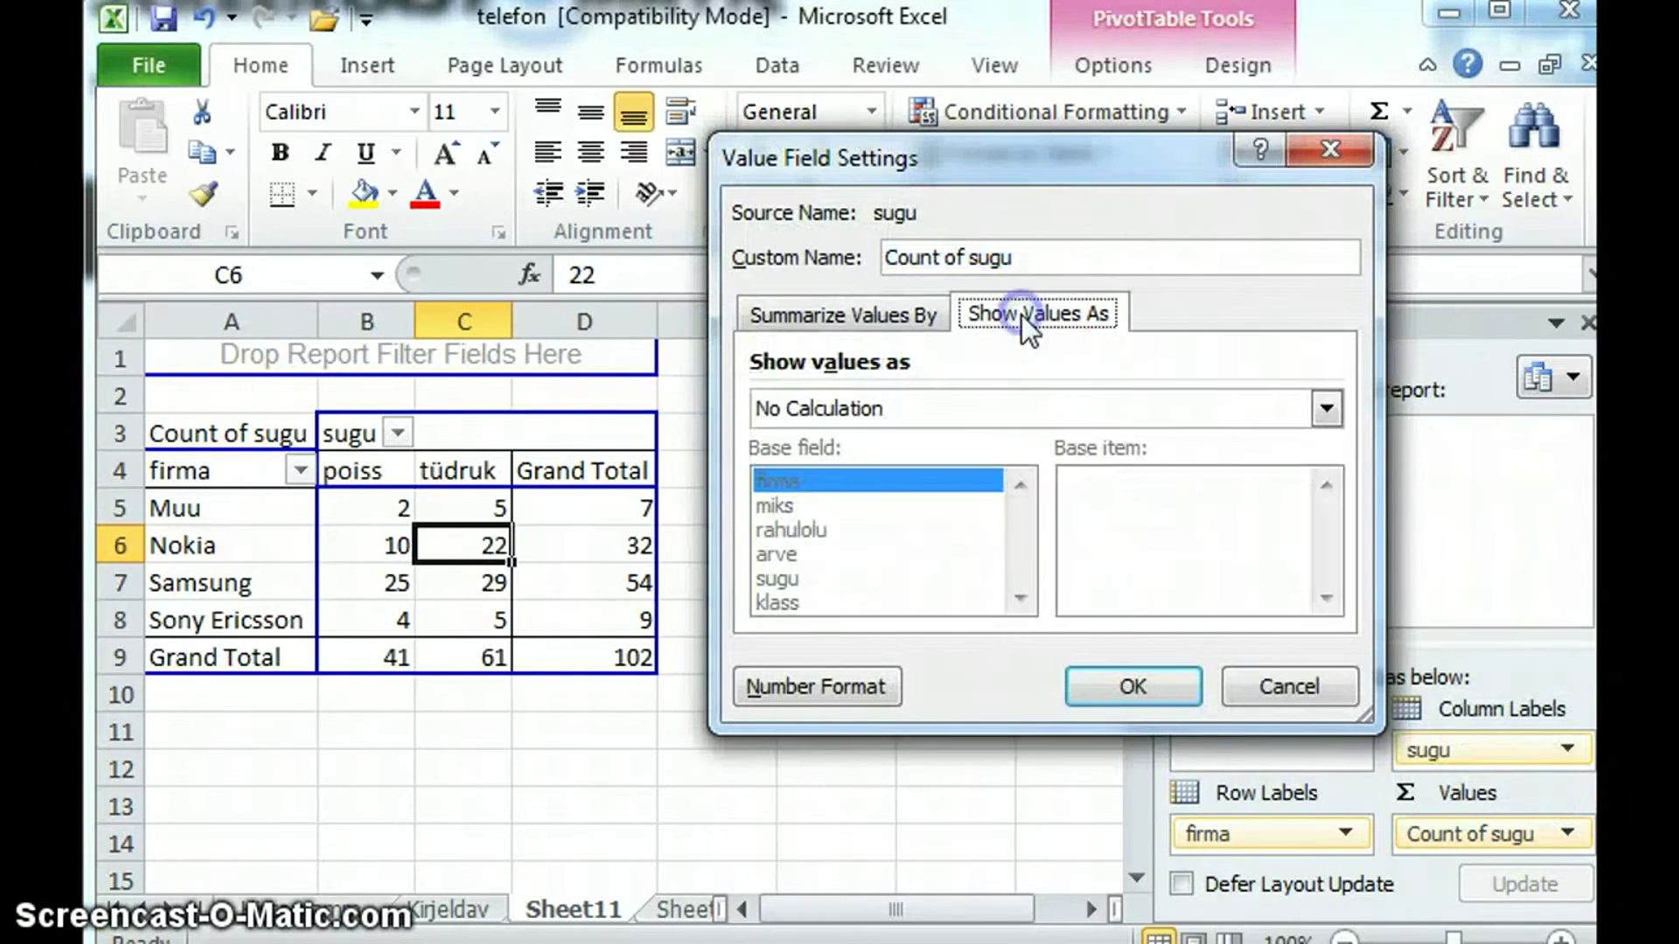
click(906, 400)
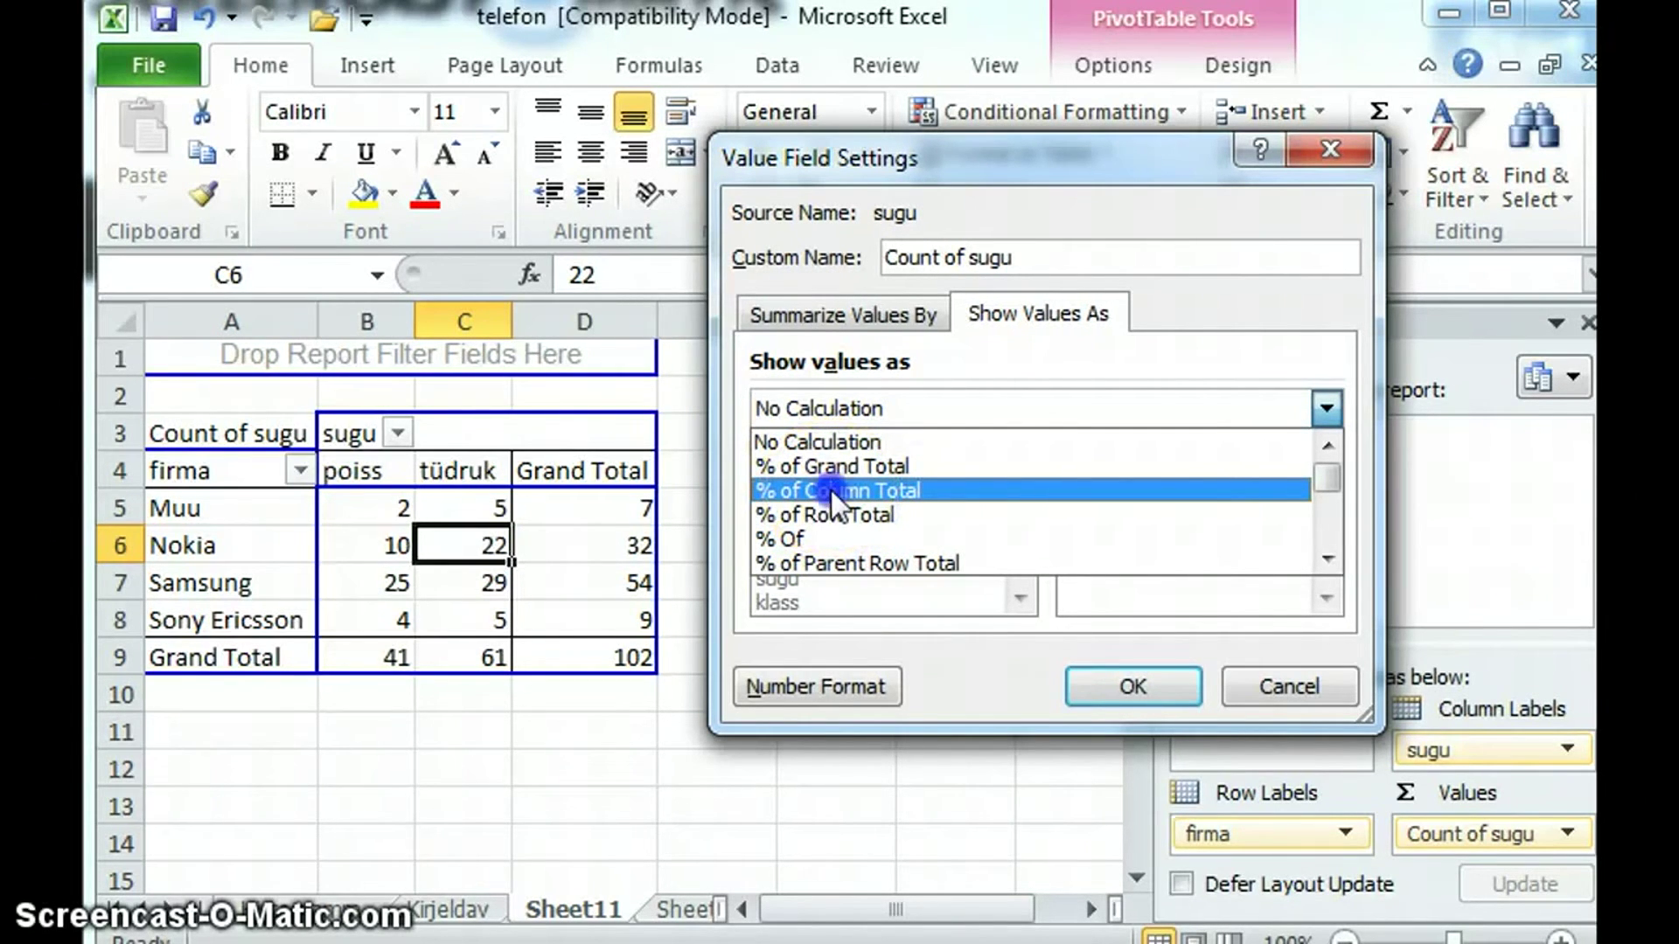
click(831, 489)
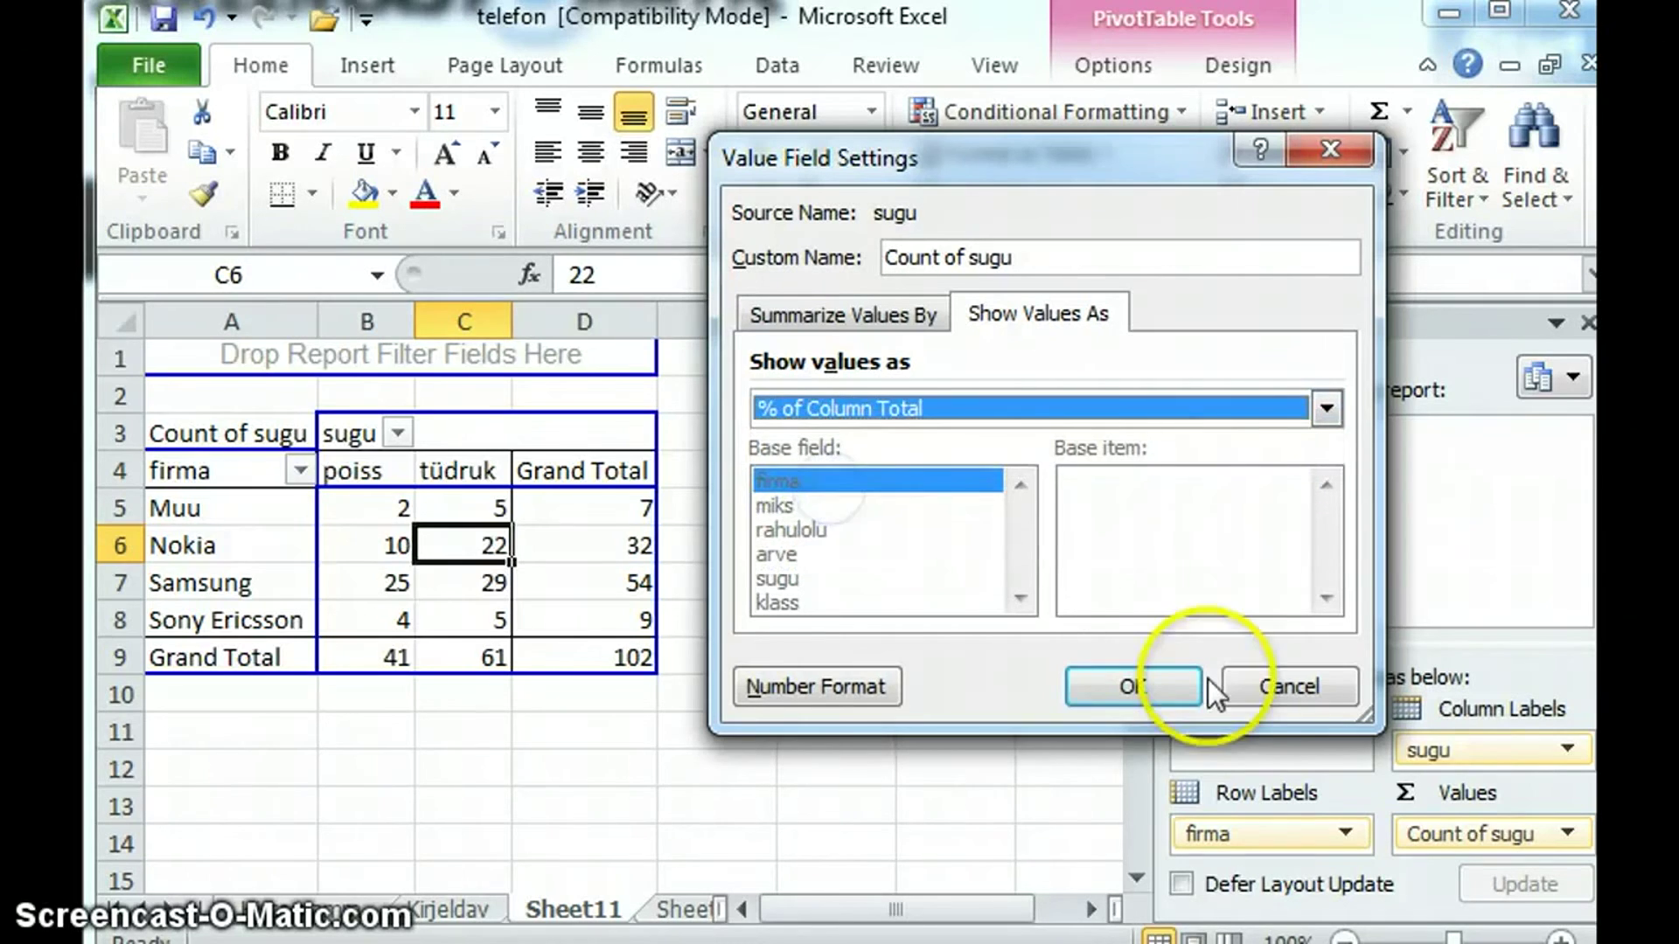
click(1133, 687)
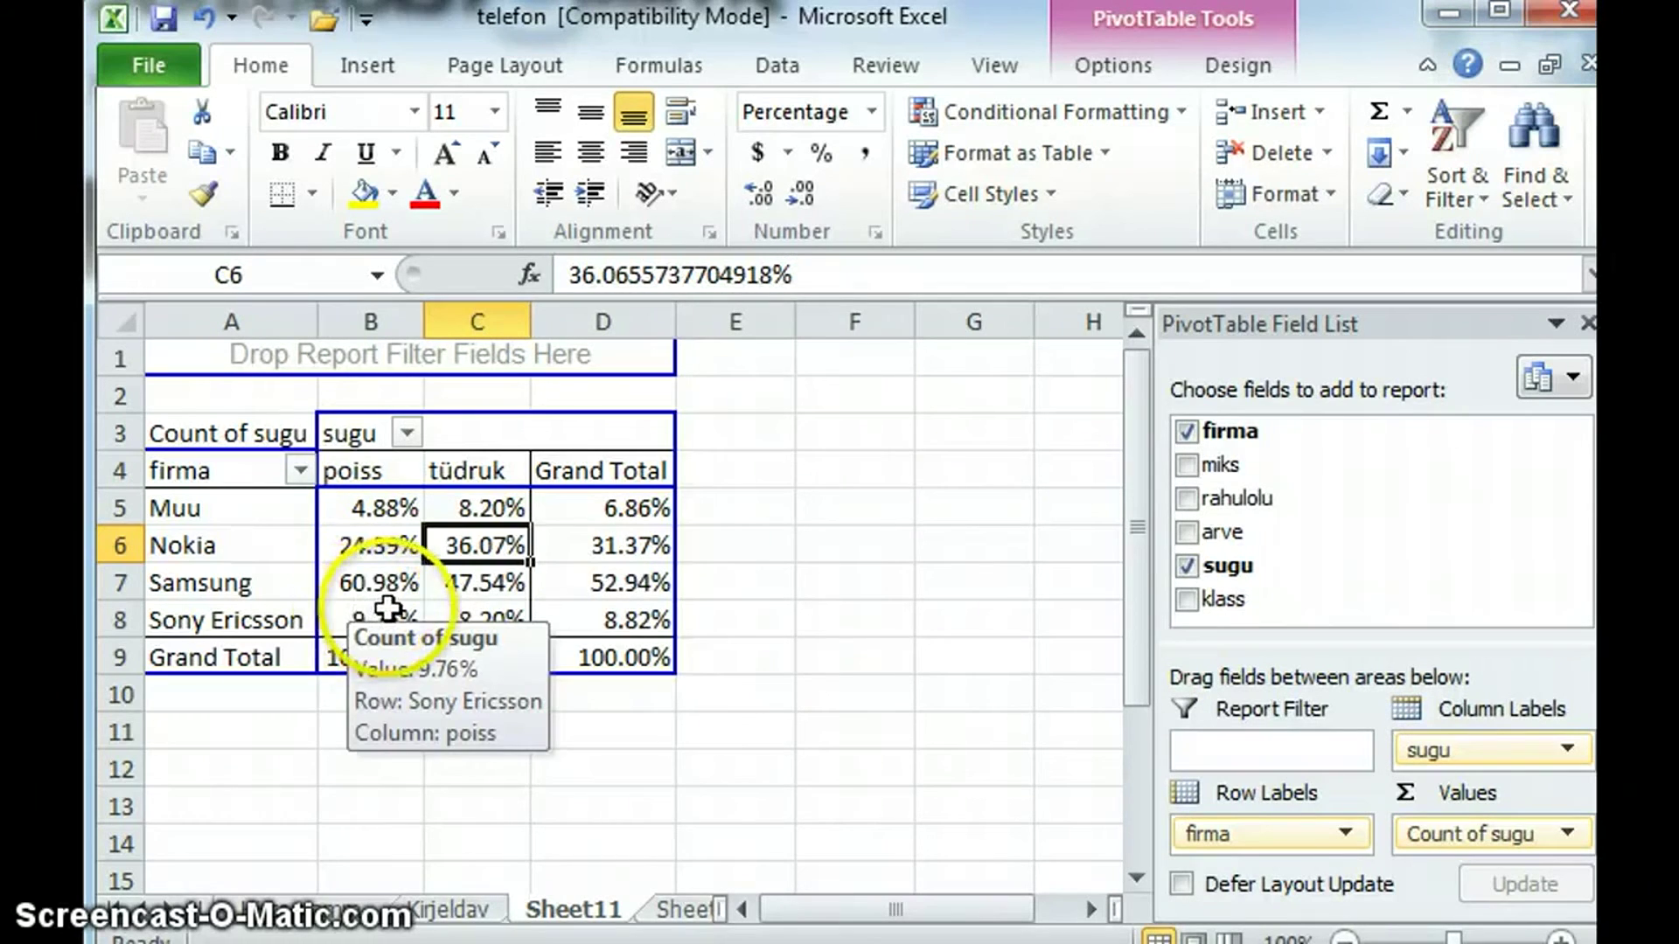
mouse_move(509, 583)
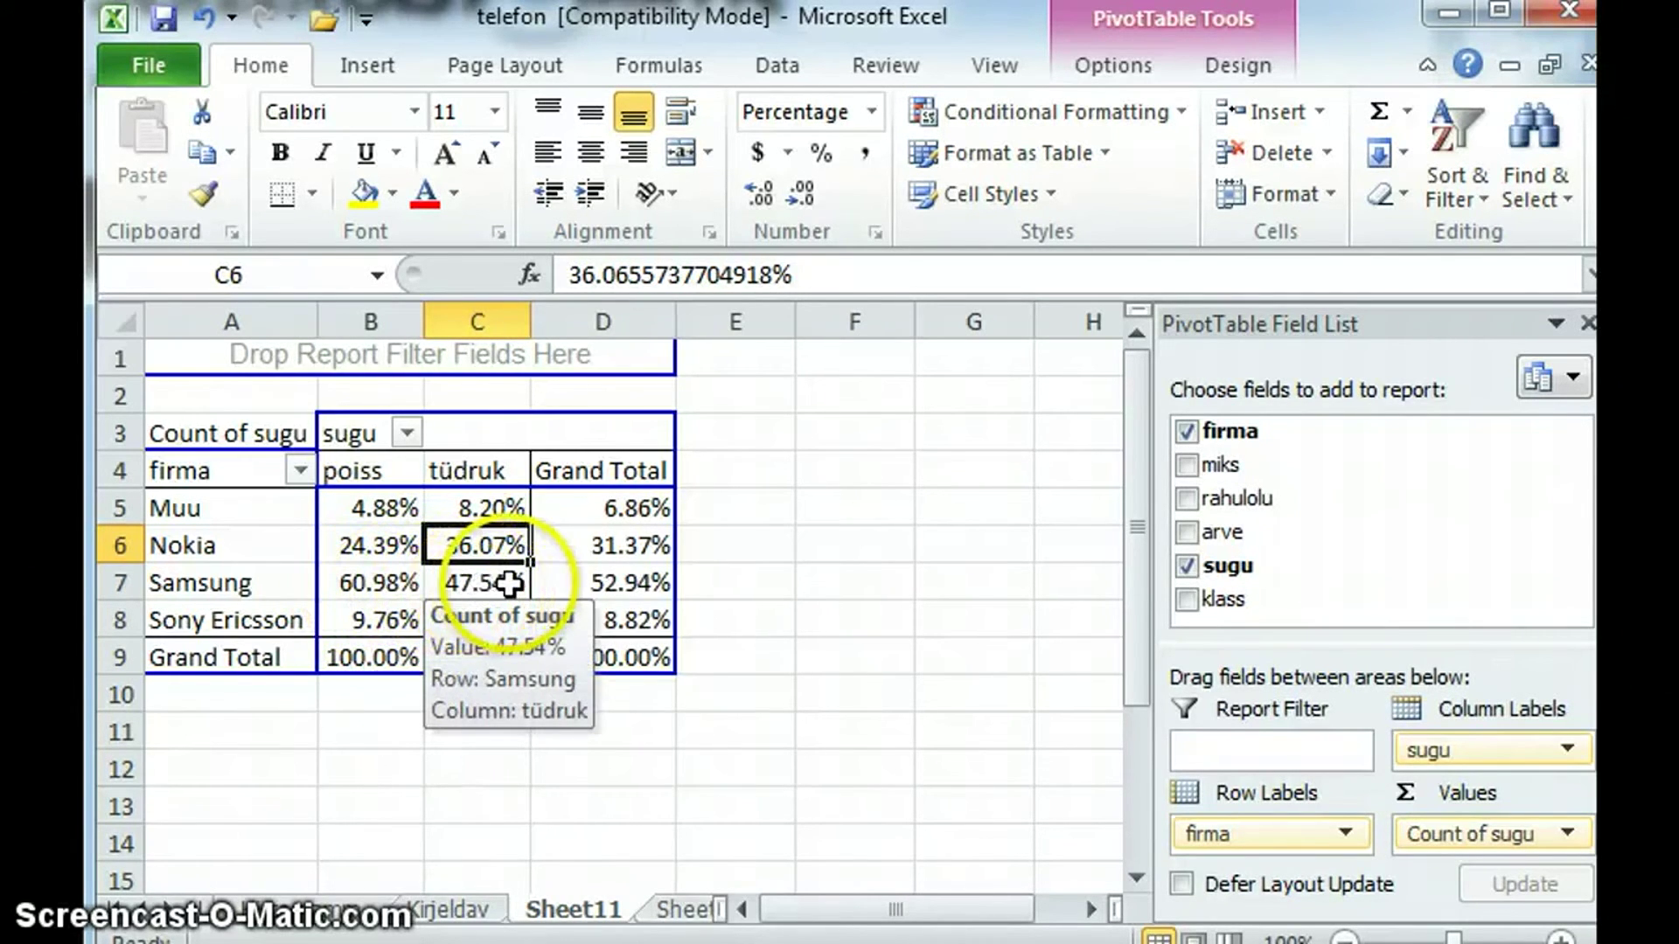
Insert a clustered column chart of the percentage cells B4:C8.
drag(385, 471, 465, 620)
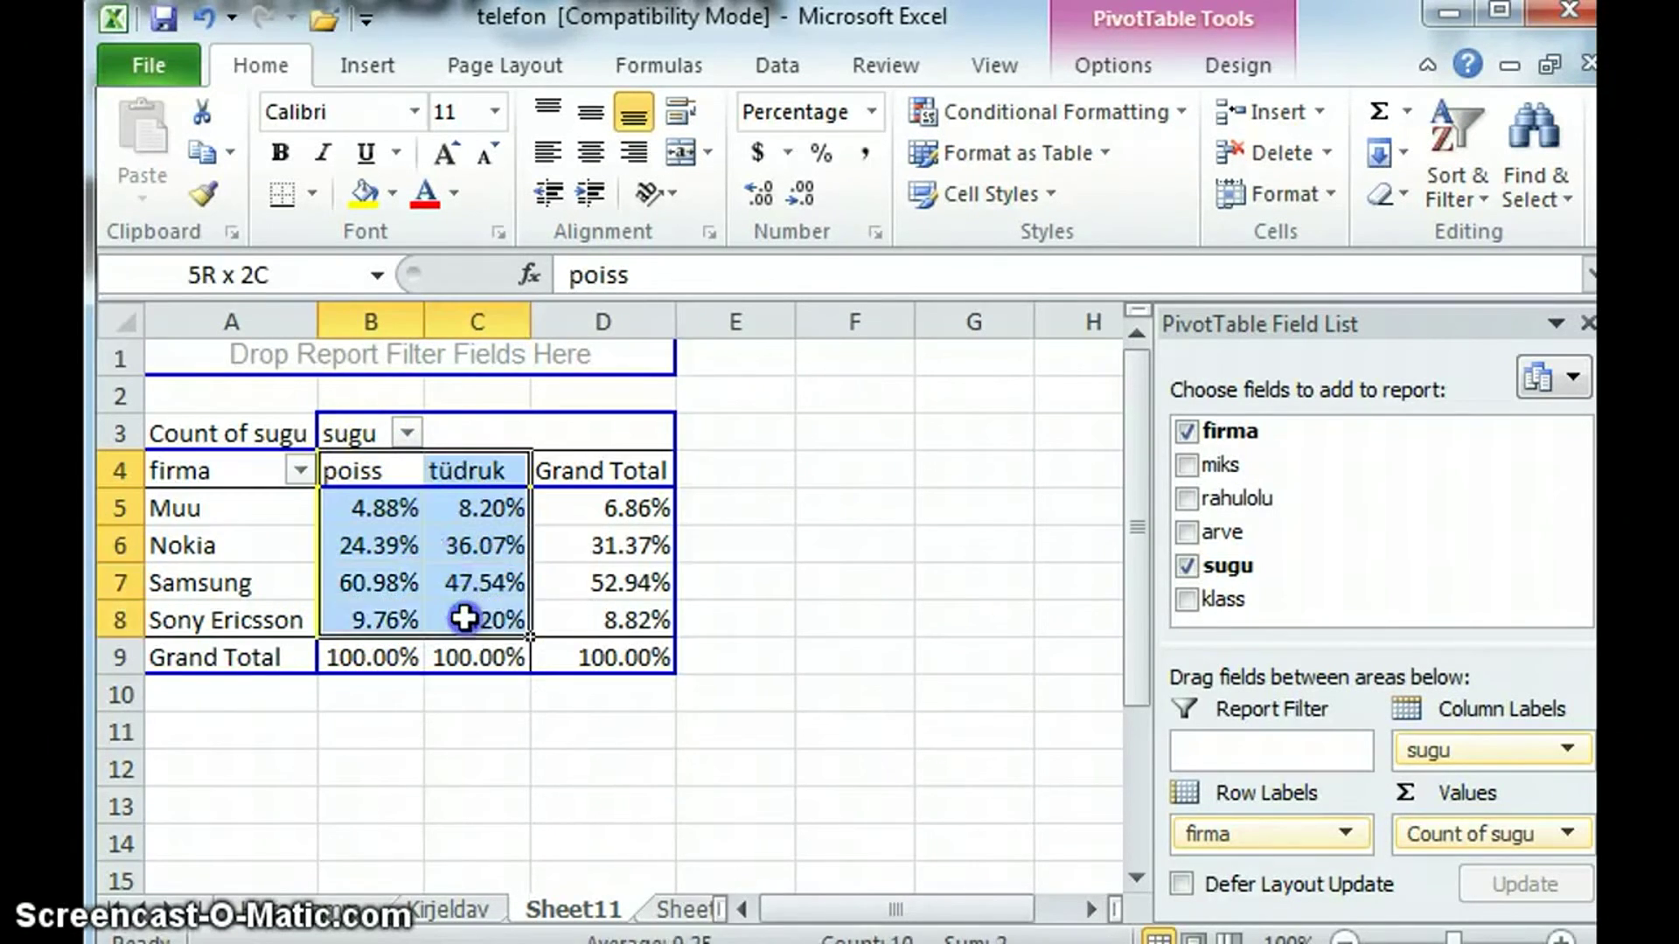
click(389, 63)
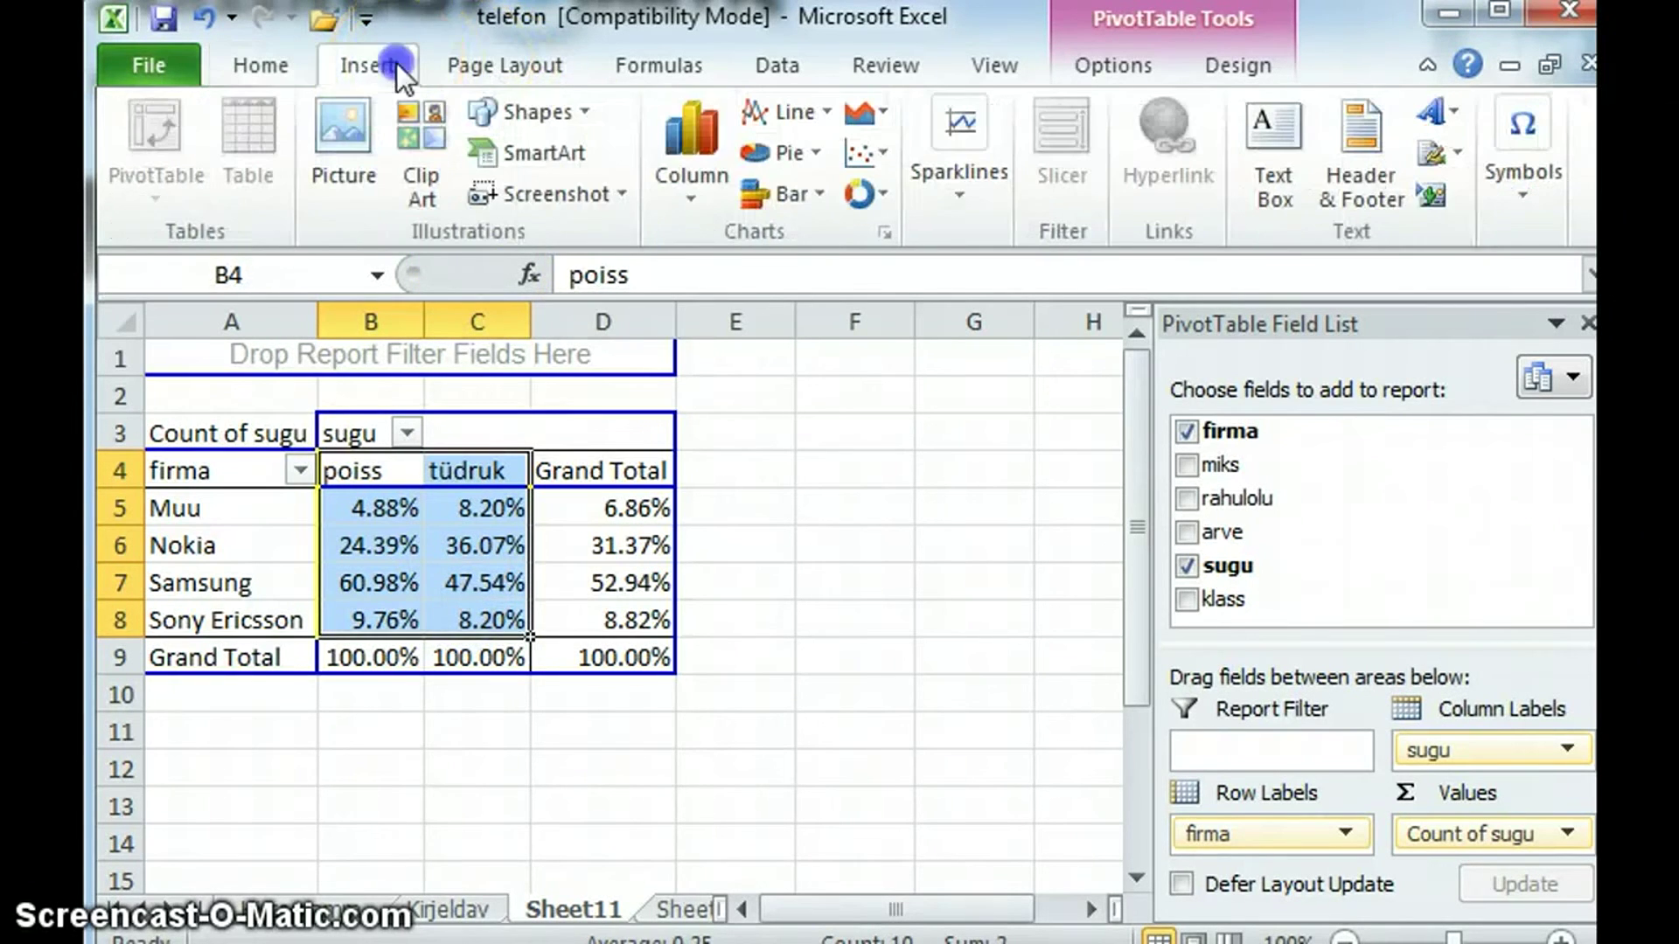
click(689, 132)
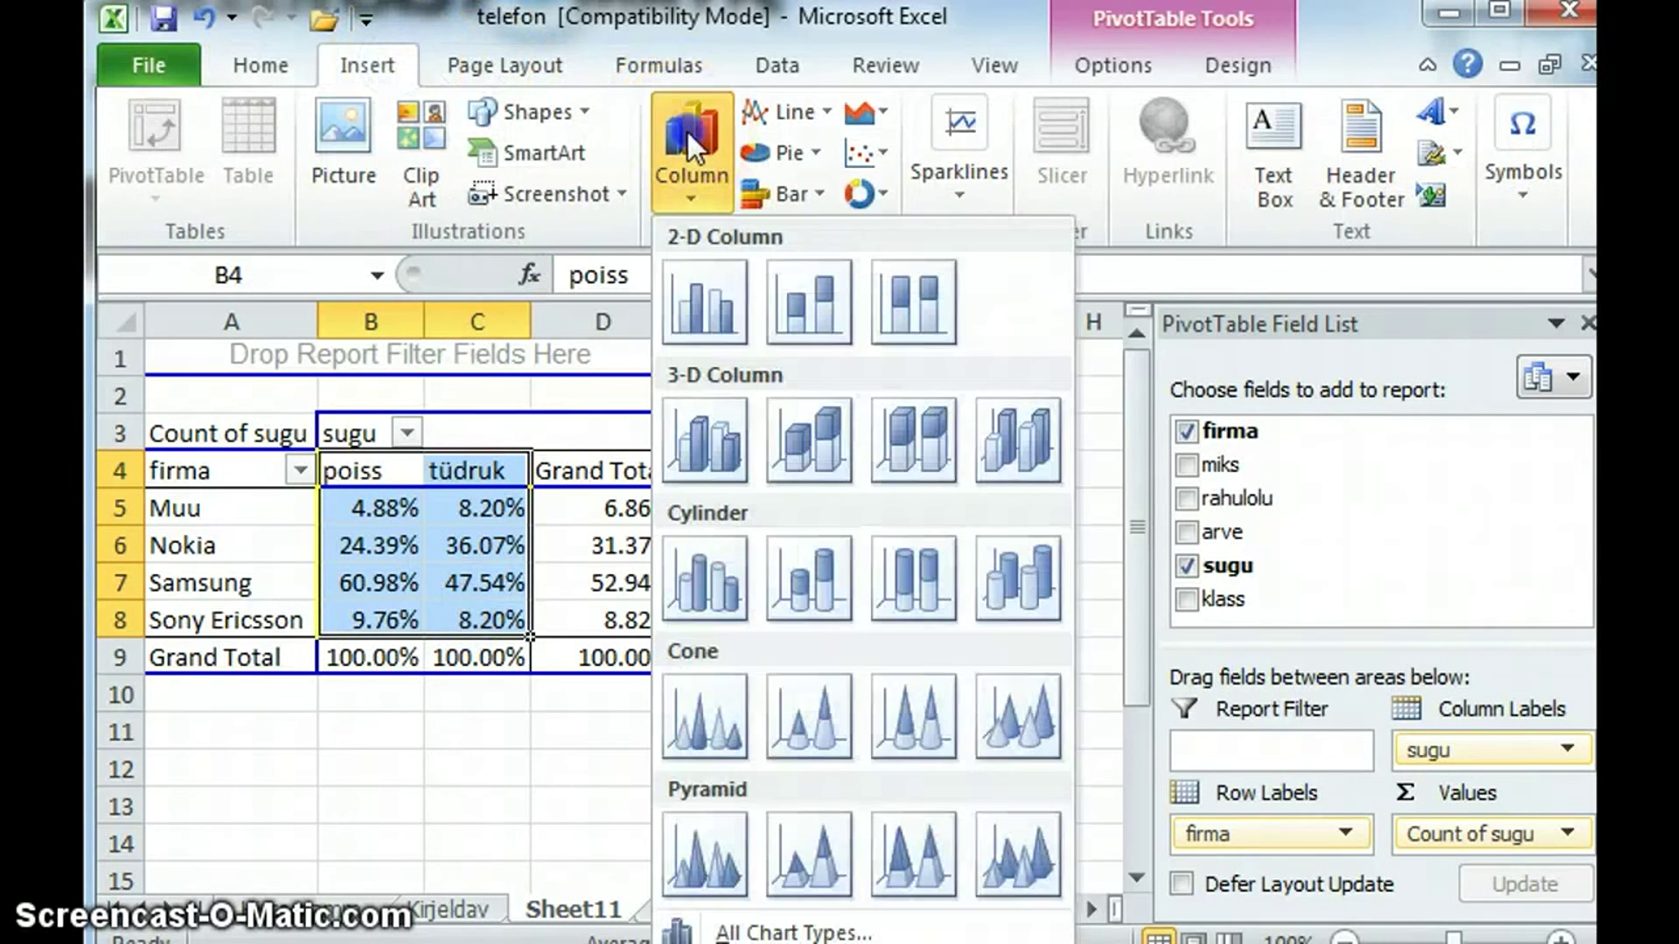
click(704, 285)
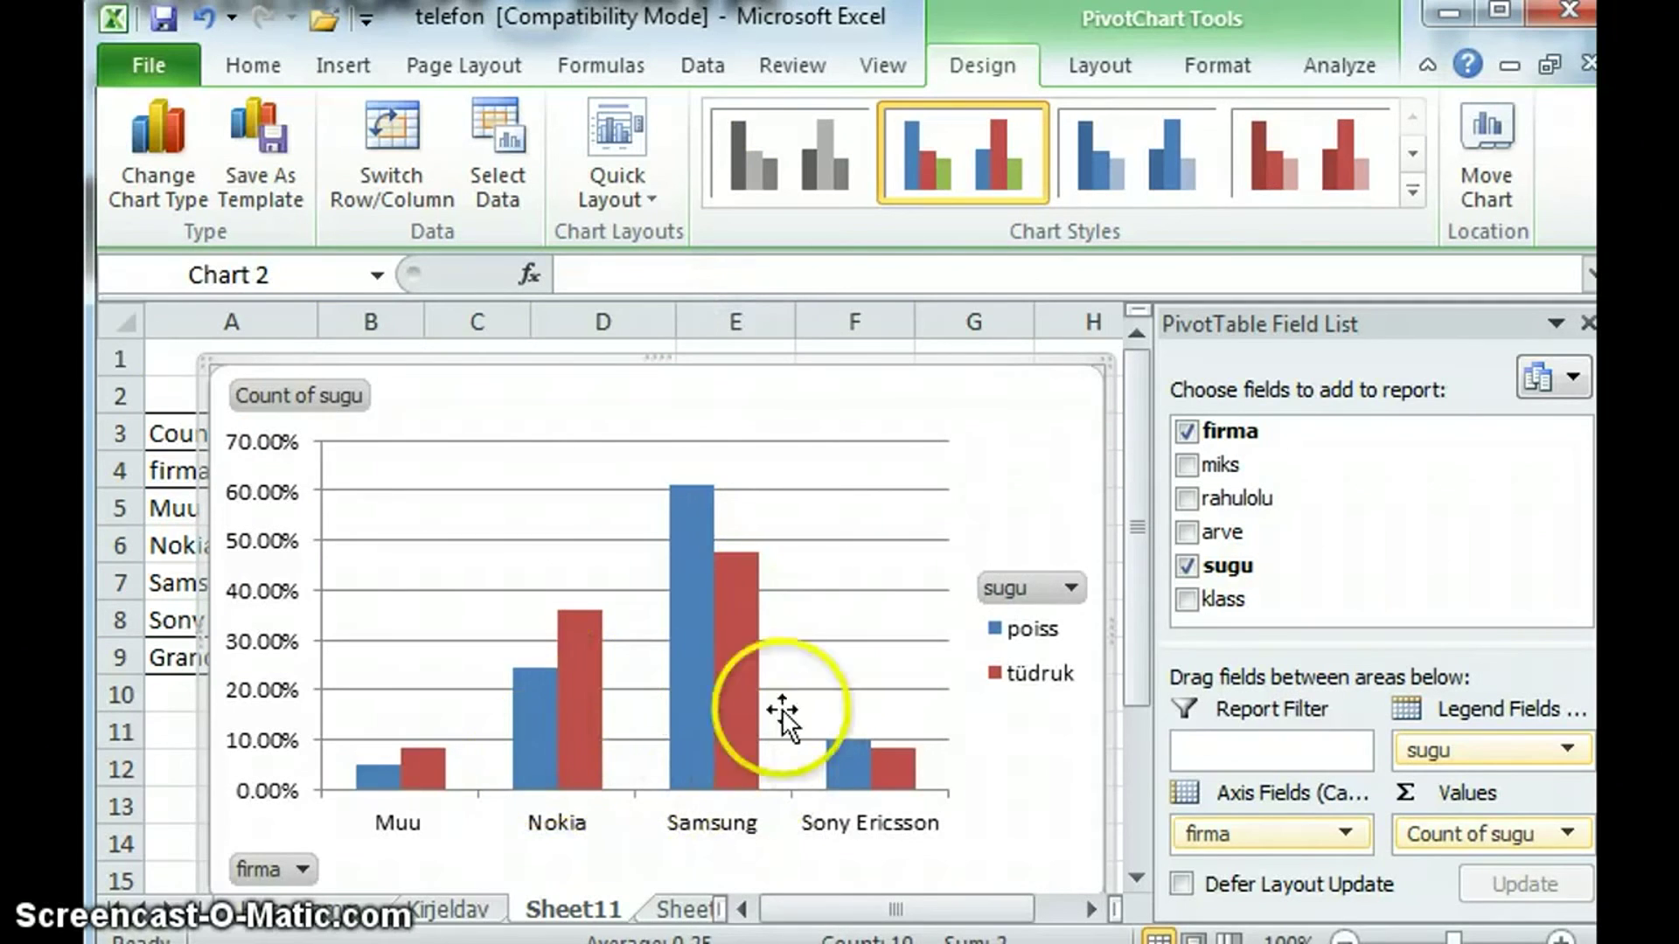